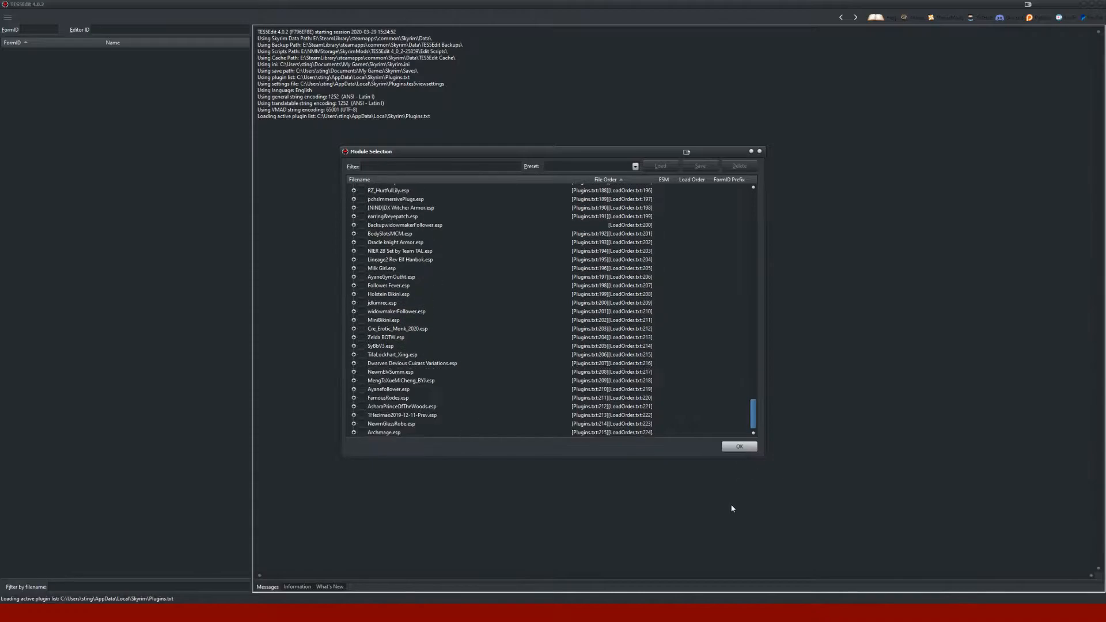
Load only Archmage.esp, expand its Armor Addon and Armor groups, and open the 000ArchmageRobeAA record.
double_click(383, 434)
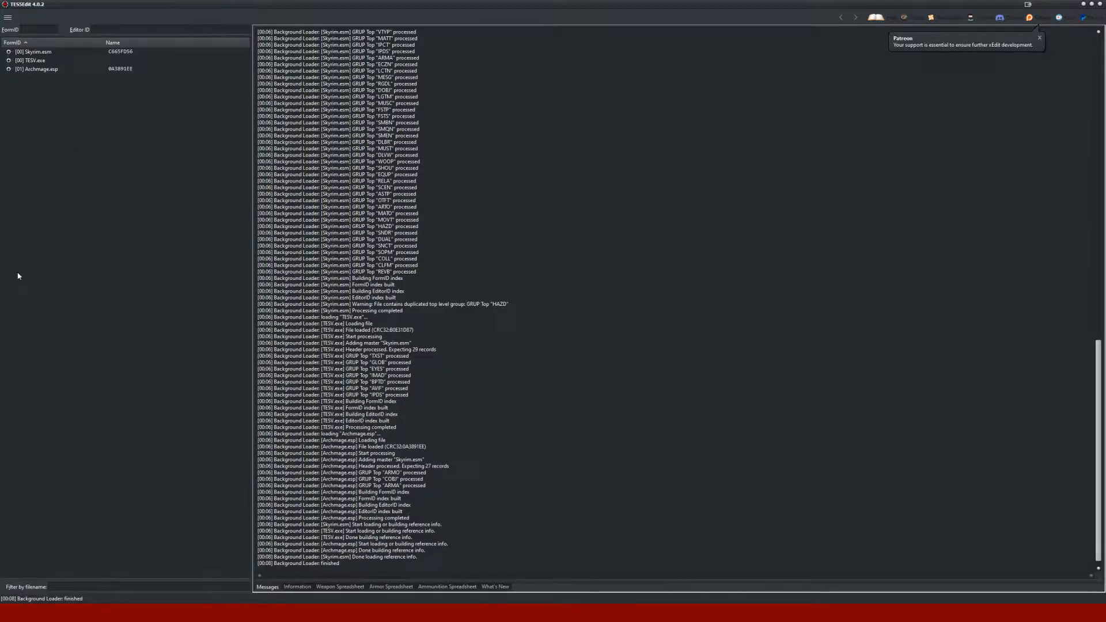
click(10, 69)
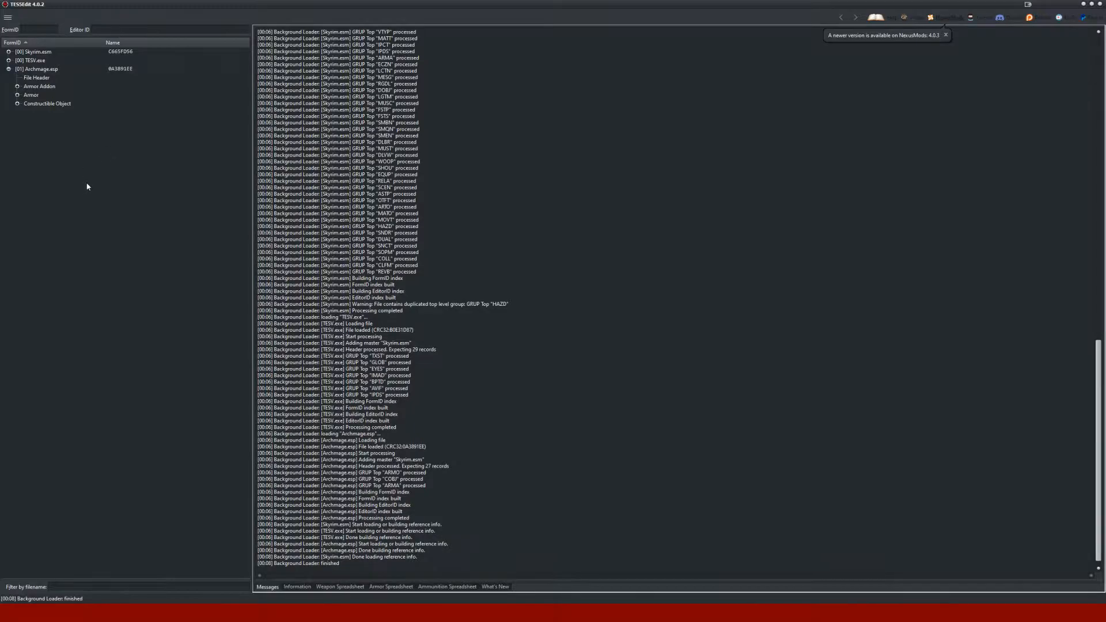
click(17, 86)
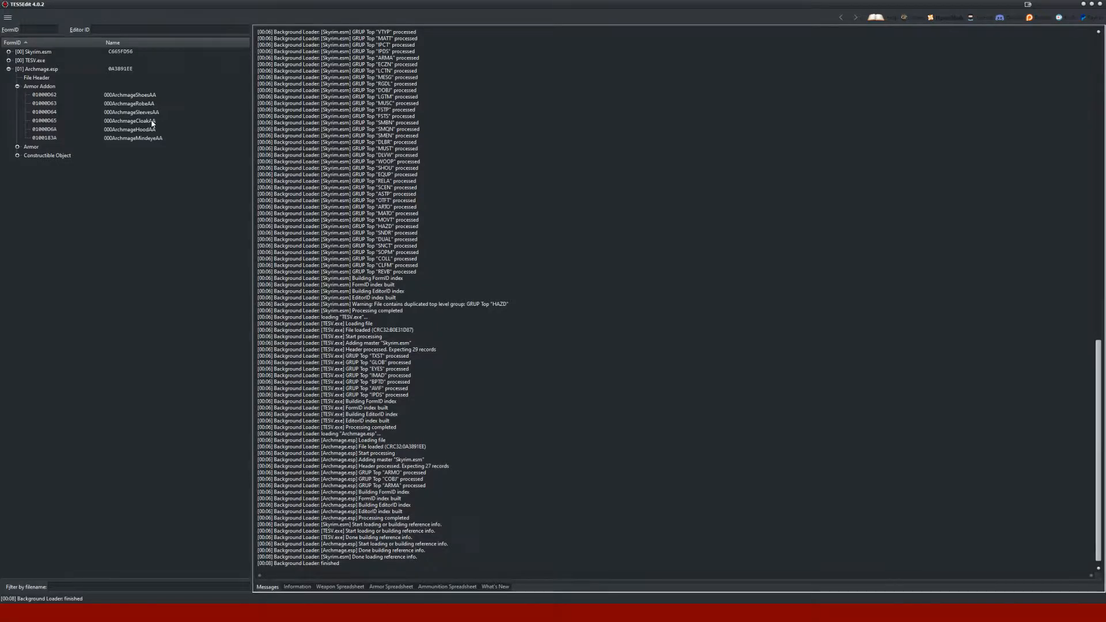
click(17, 147)
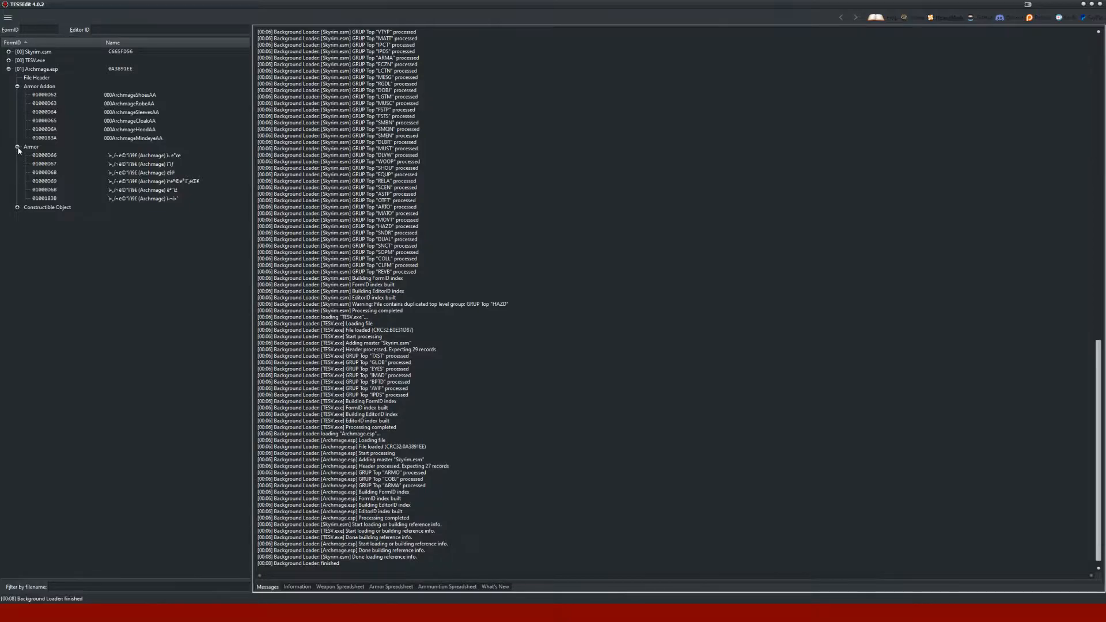
click(137, 108)
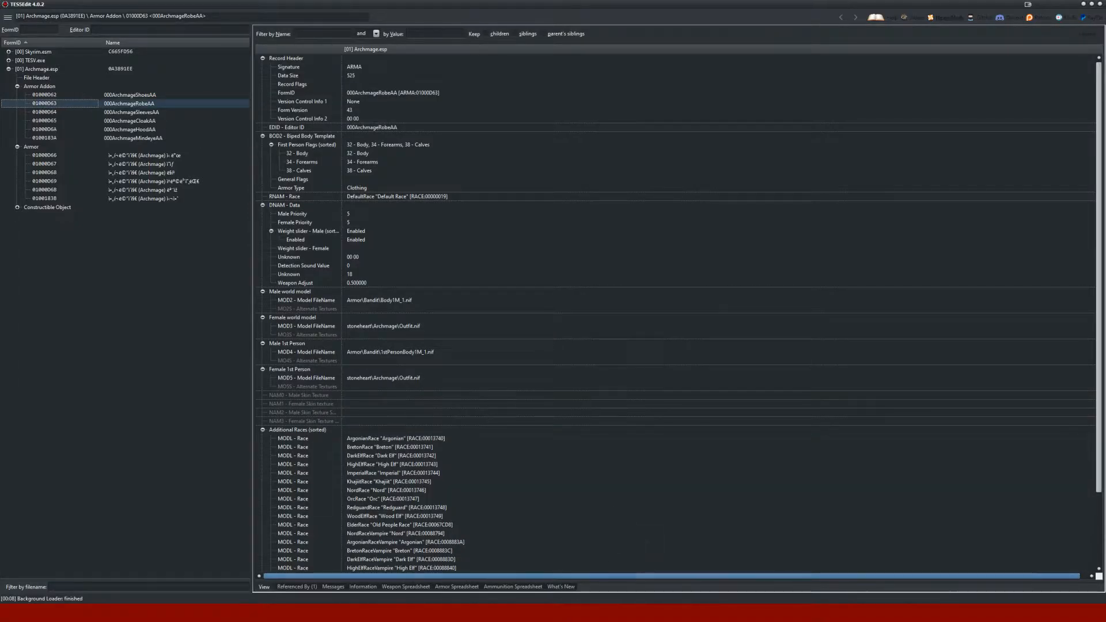
Switch to BodySlide and build the "[NIND] CBBE Archmage Armor Body" outfit with the GoddessArmor preset.
click(651, 613)
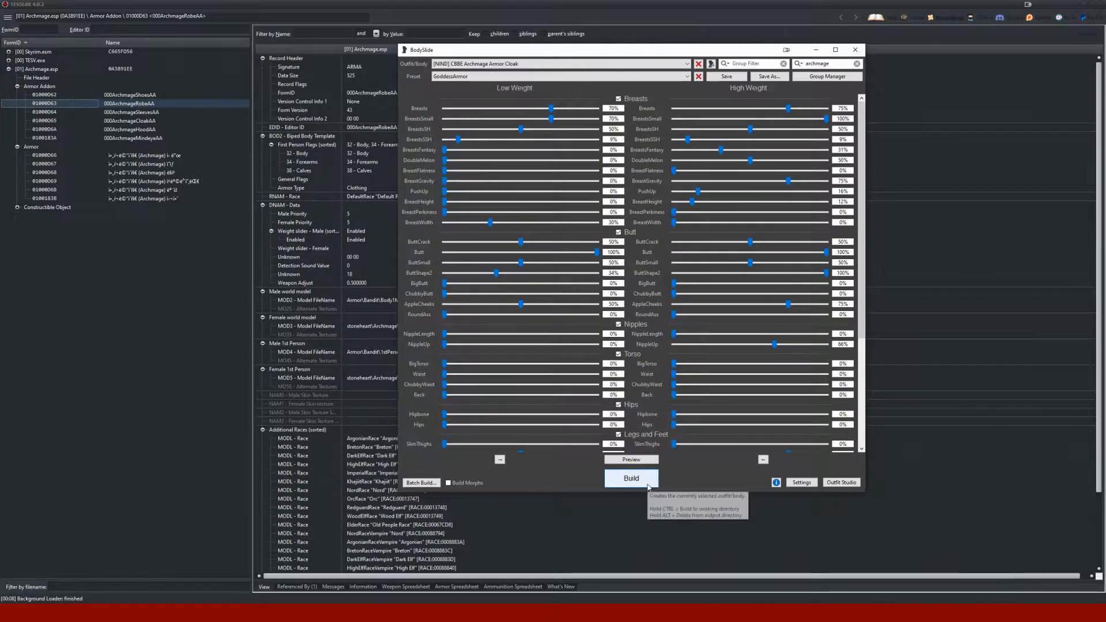
click(550, 64)
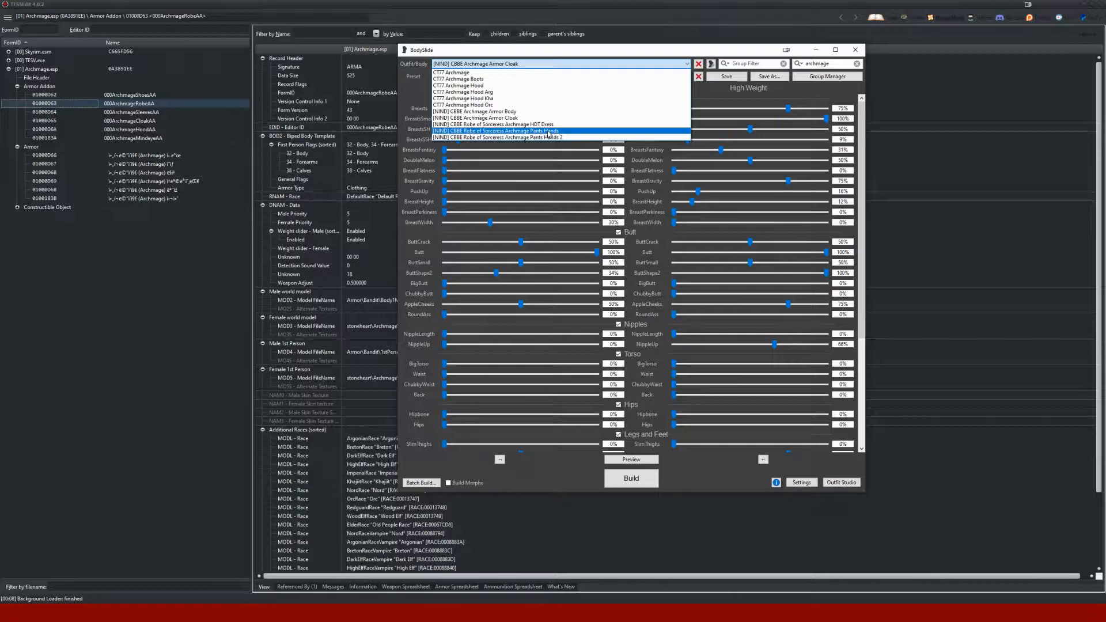
click(512, 113)
click(632, 479)
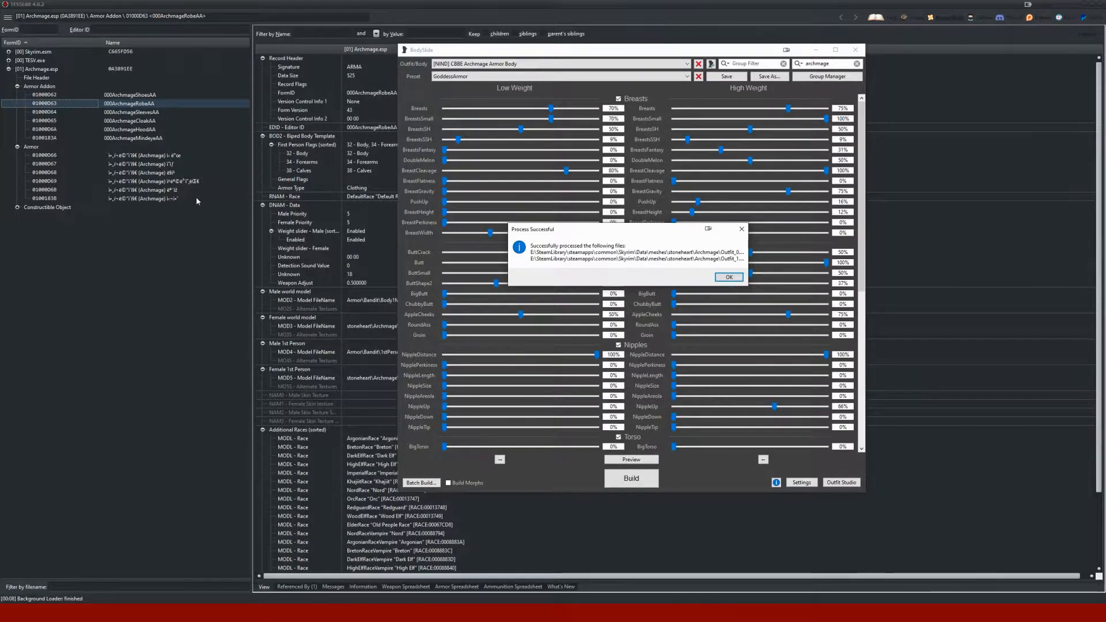
Switch back to TES5Edit and set the 000ArchmageRobeAA female world model file to stoneheart\Archmage\Outfit_1.nif, accepting the module edit.
click(138, 105)
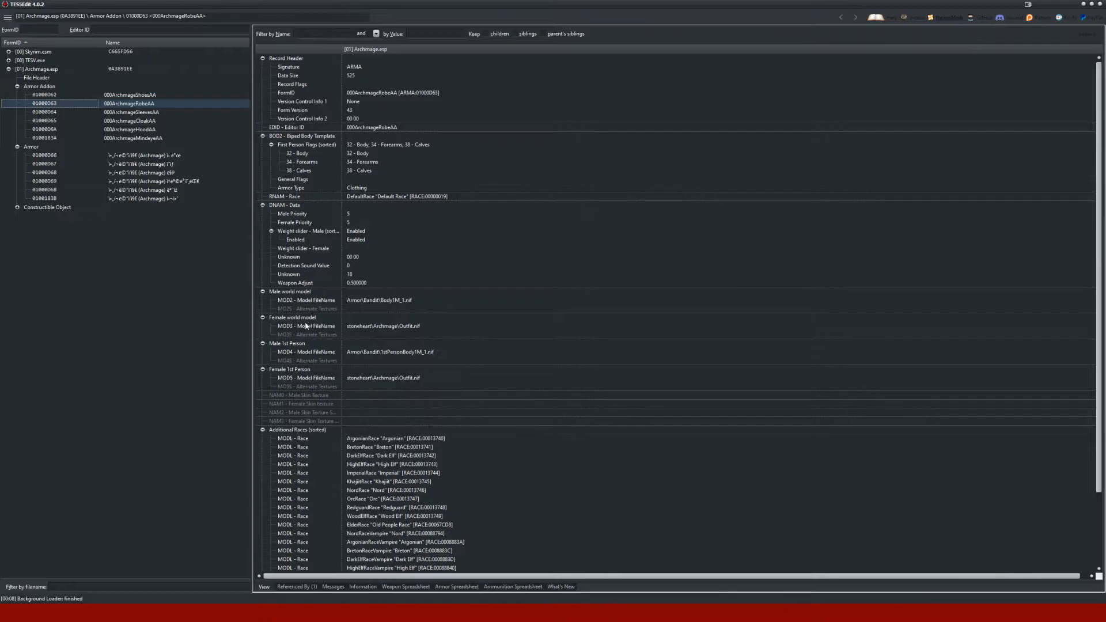
double_click(406, 327)
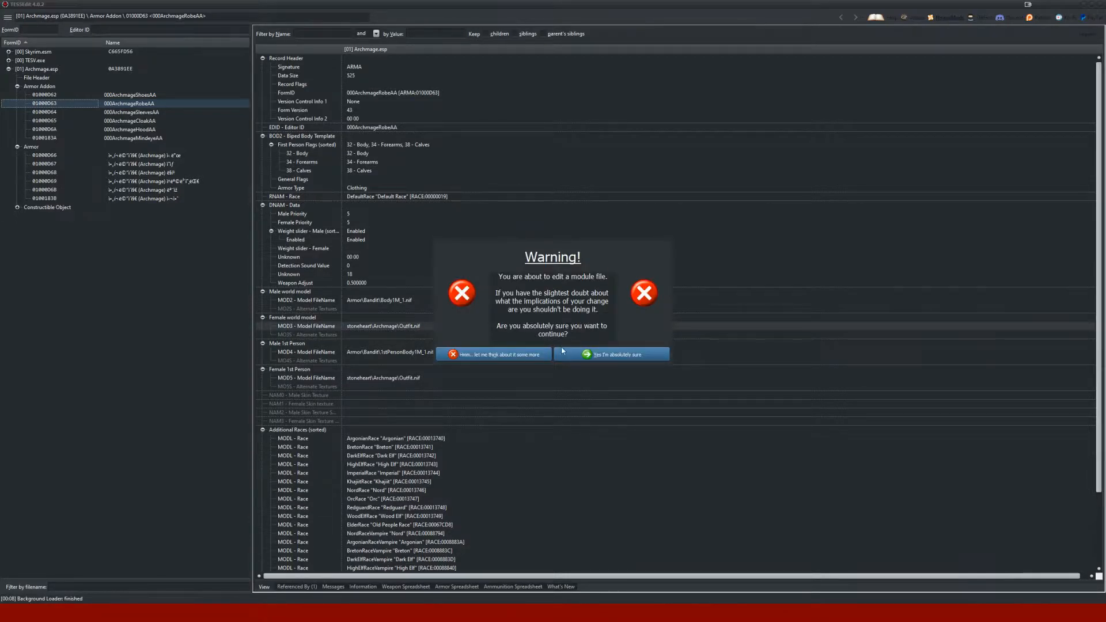
click(594, 357)
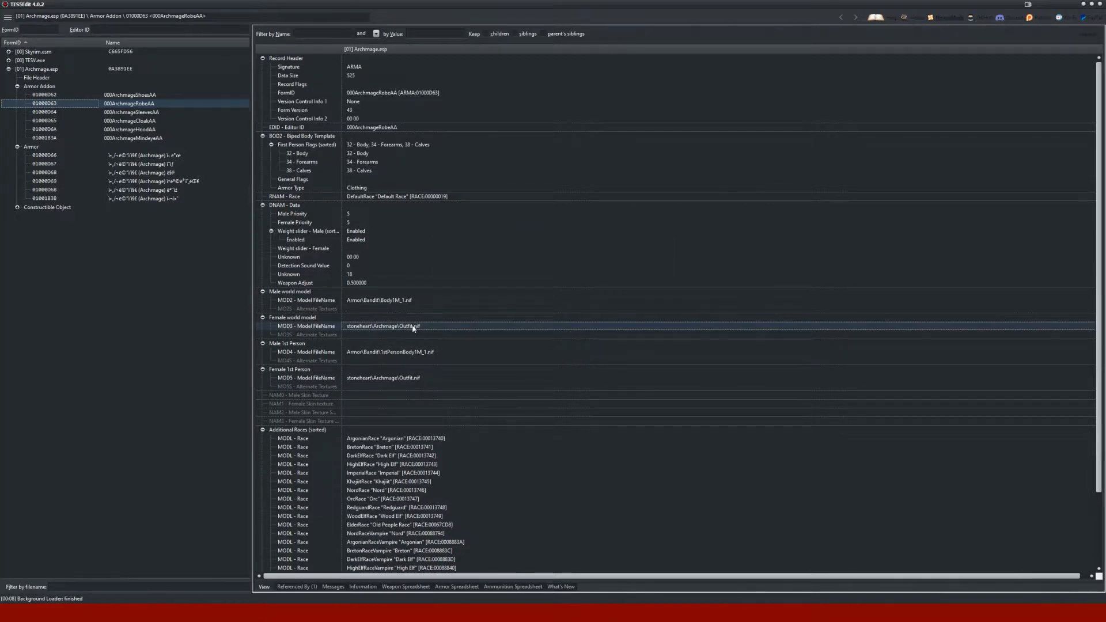
double_click(412, 328)
click(413, 326)
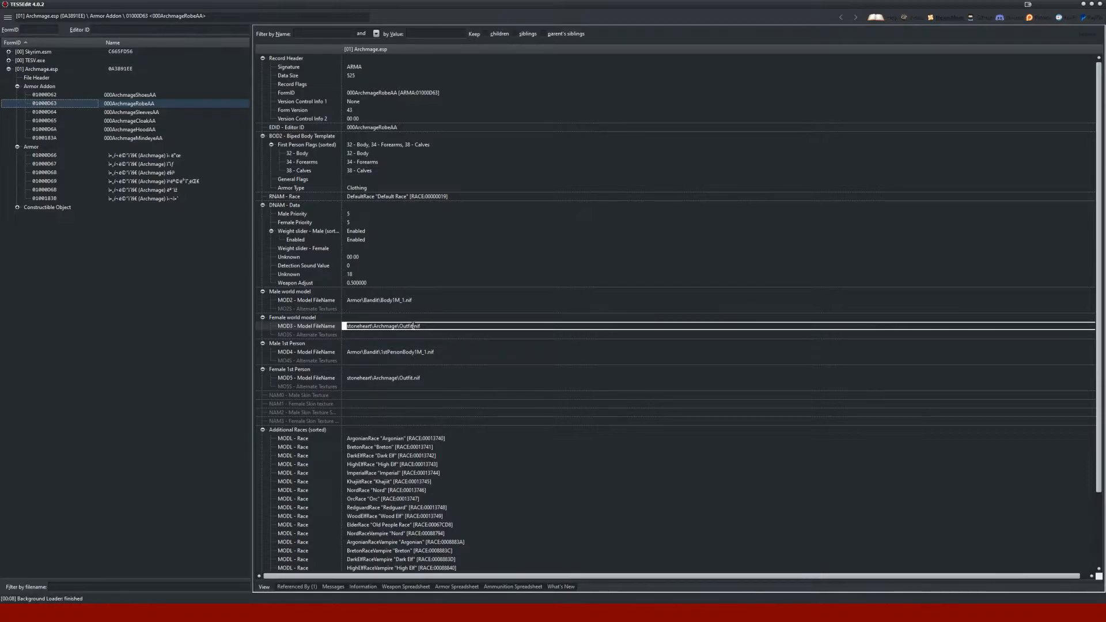
text(_1)
key(Return)
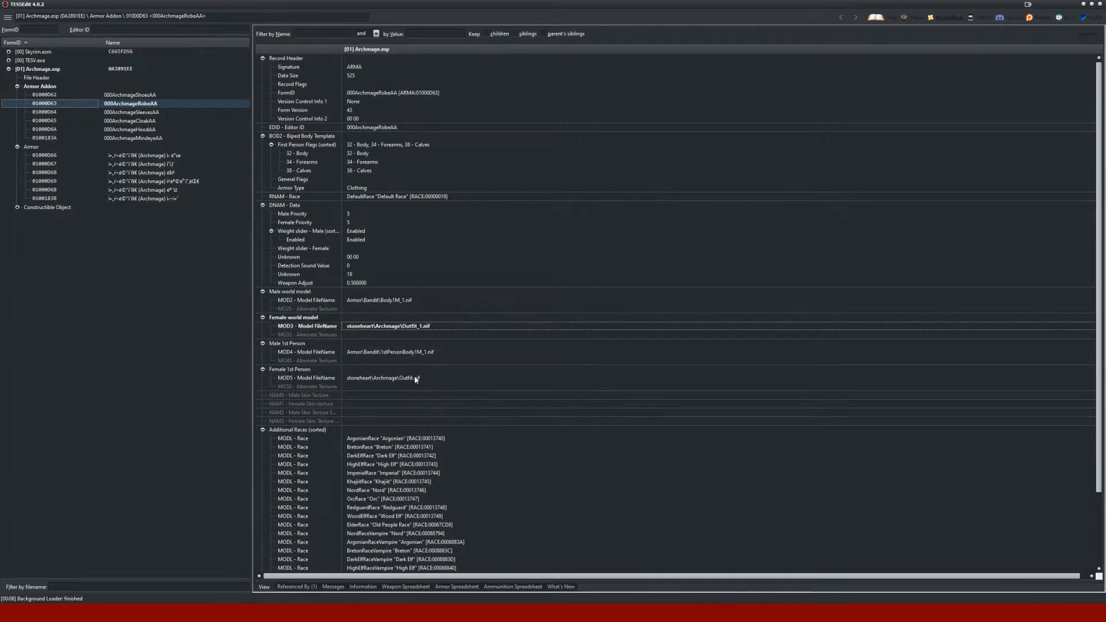
Set the robe addon's female 1st person model file to stoneheart\Archmage\Outfit_1.nif.
click(416, 378)
click(416, 378)
click(413, 378)
text(_1)
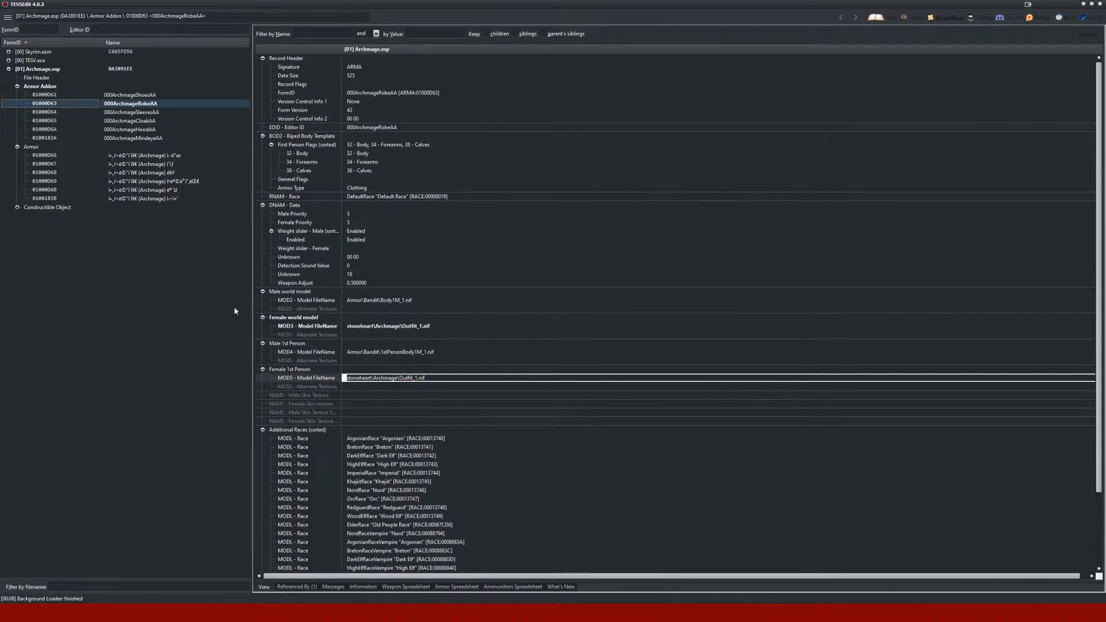
click(153, 155)
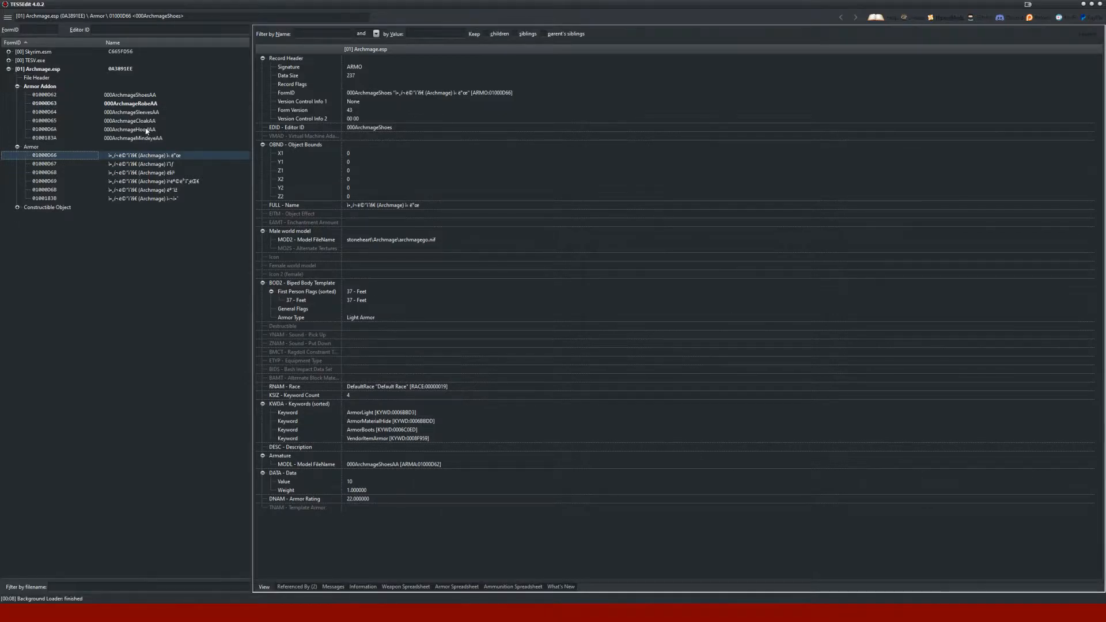
Check the hood and cloak addon records, and set the female weight slider of 000ArchmageRobeAA to Enabled.
click(147, 130)
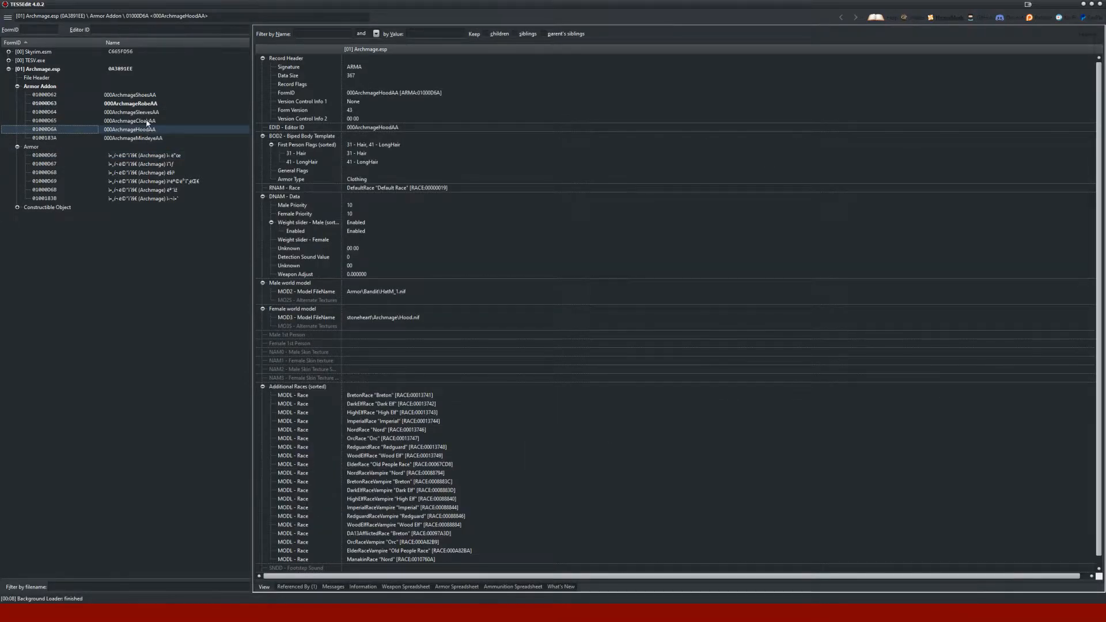
click(148, 122)
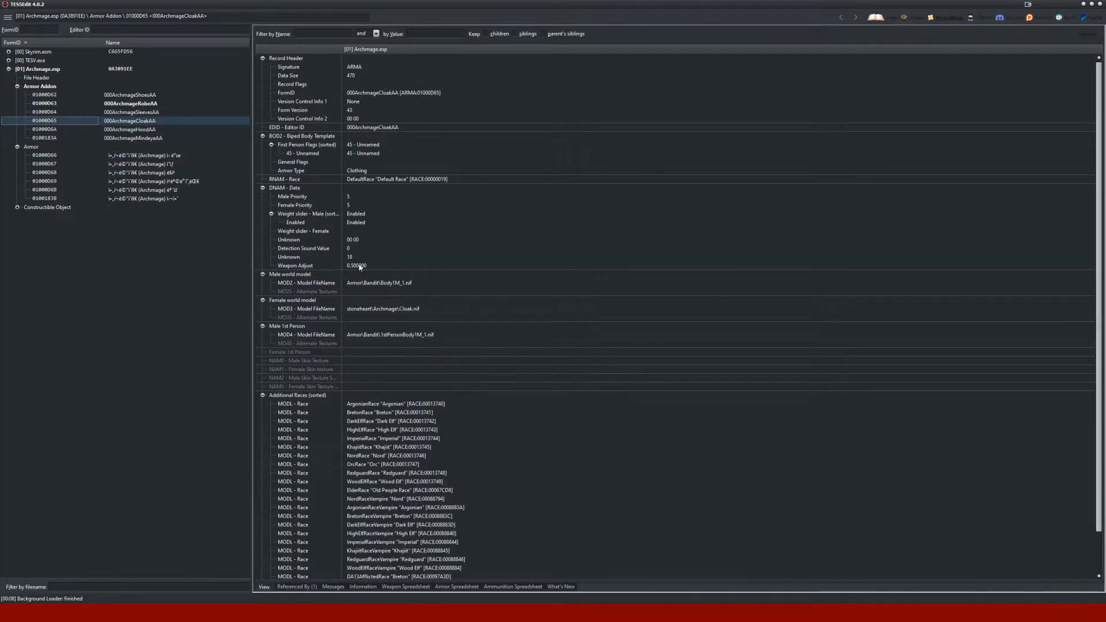
click(134, 104)
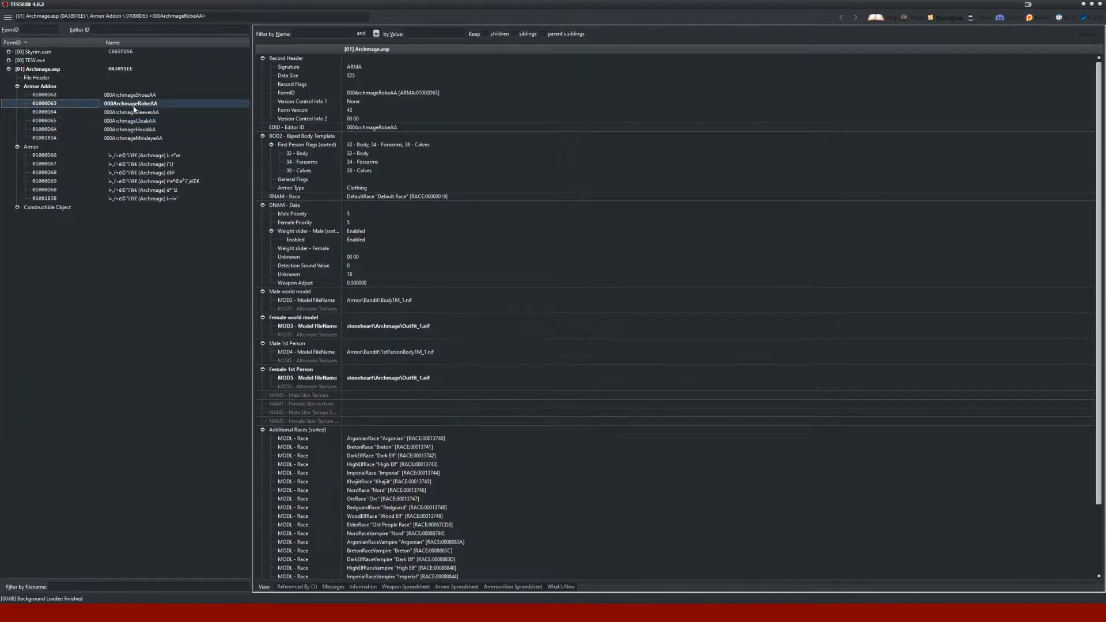
click(352, 251)
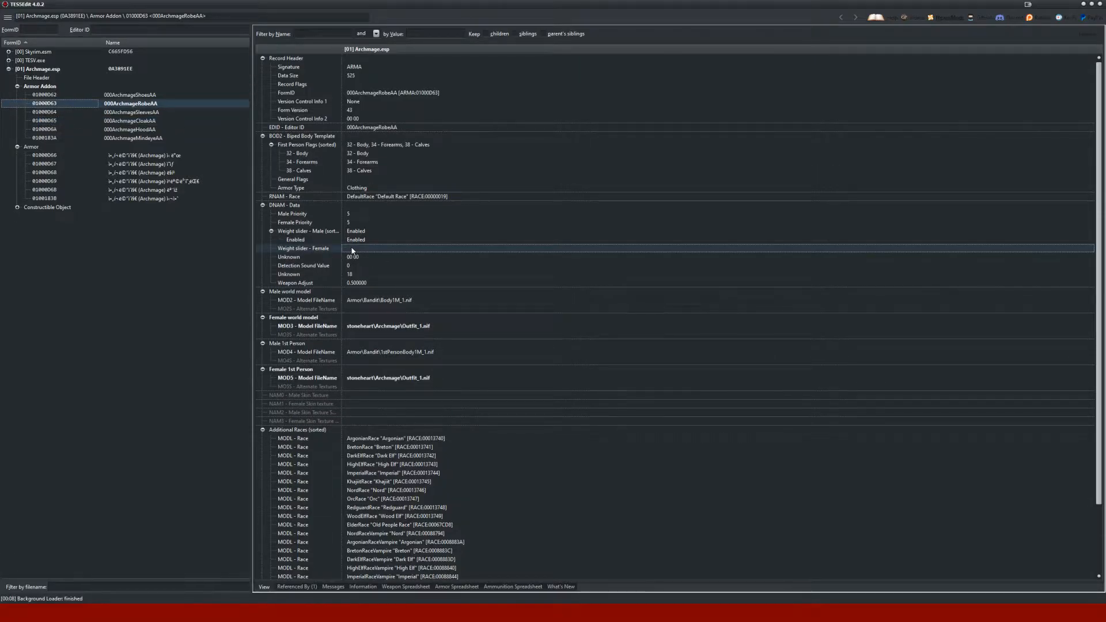
double_click(352, 251)
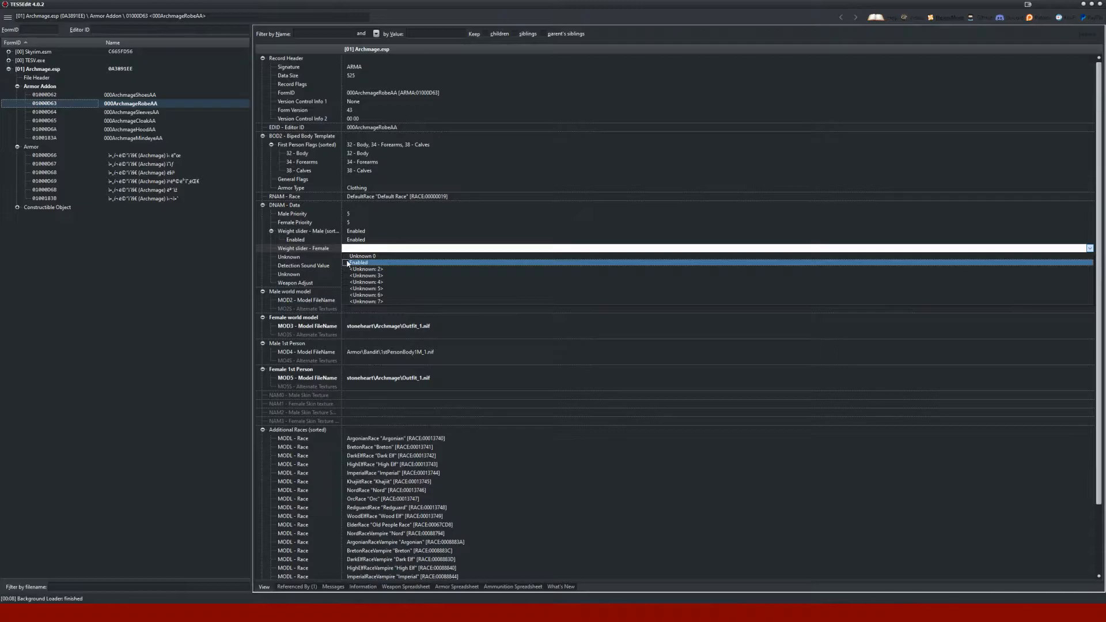
click(230, 249)
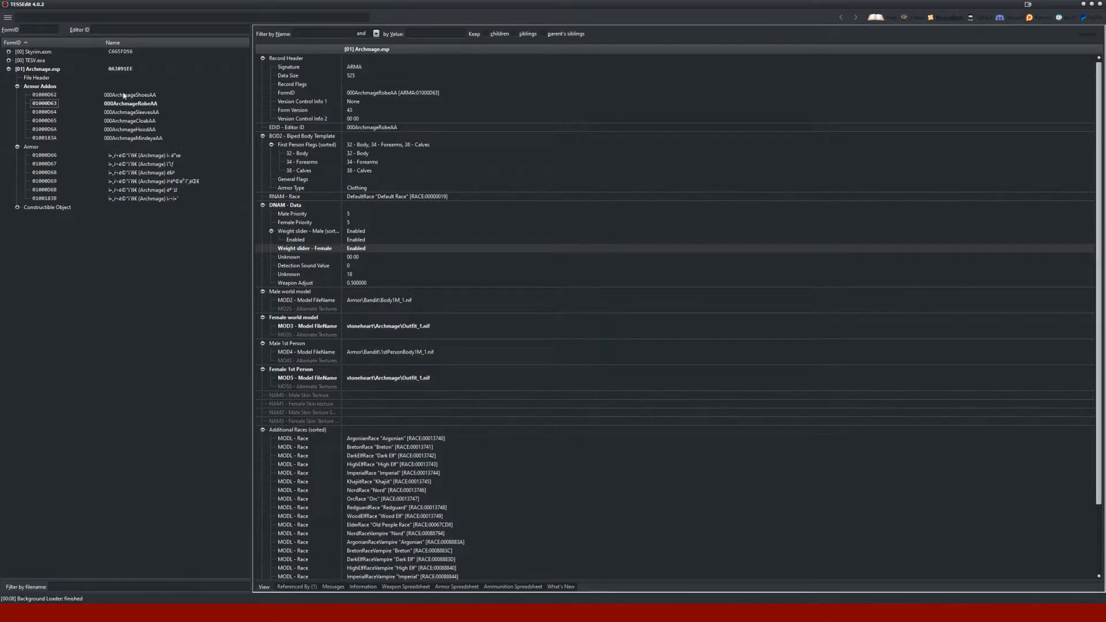
Set the female weight slider of the 000ArchmageCloakAA armor addon to Enabled.
click(137, 130)
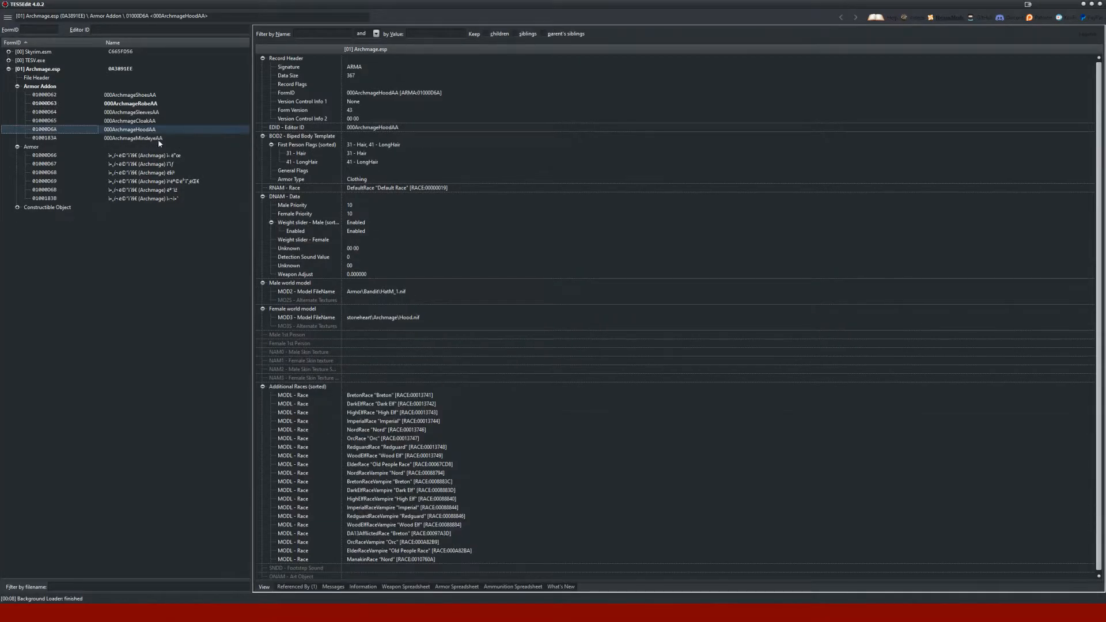
click(141, 103)
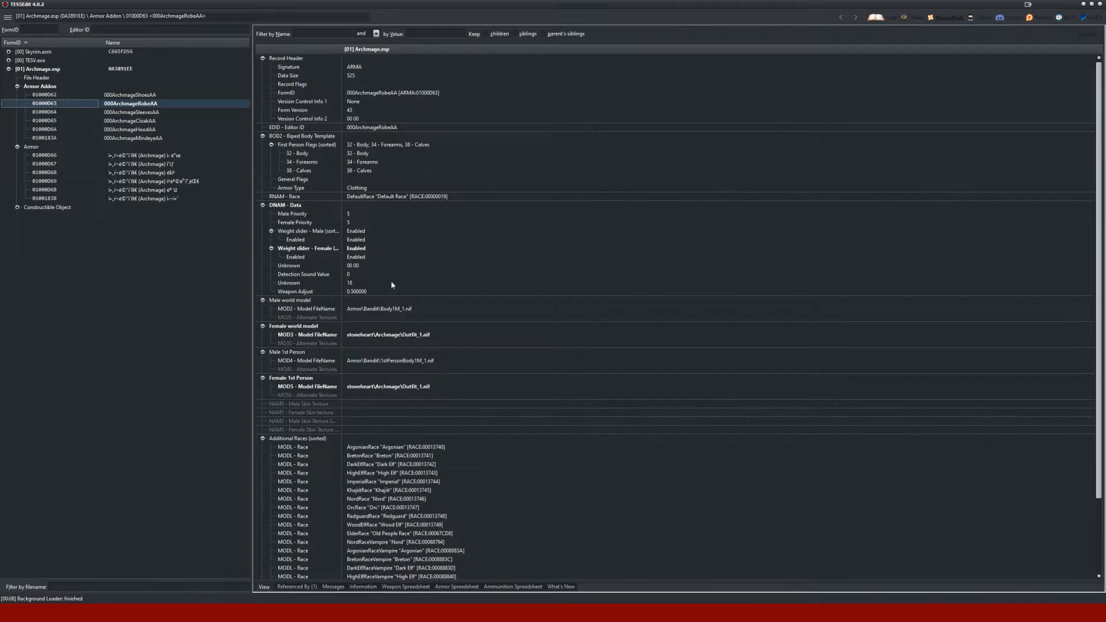
click(142, 122)
click(348, 232)
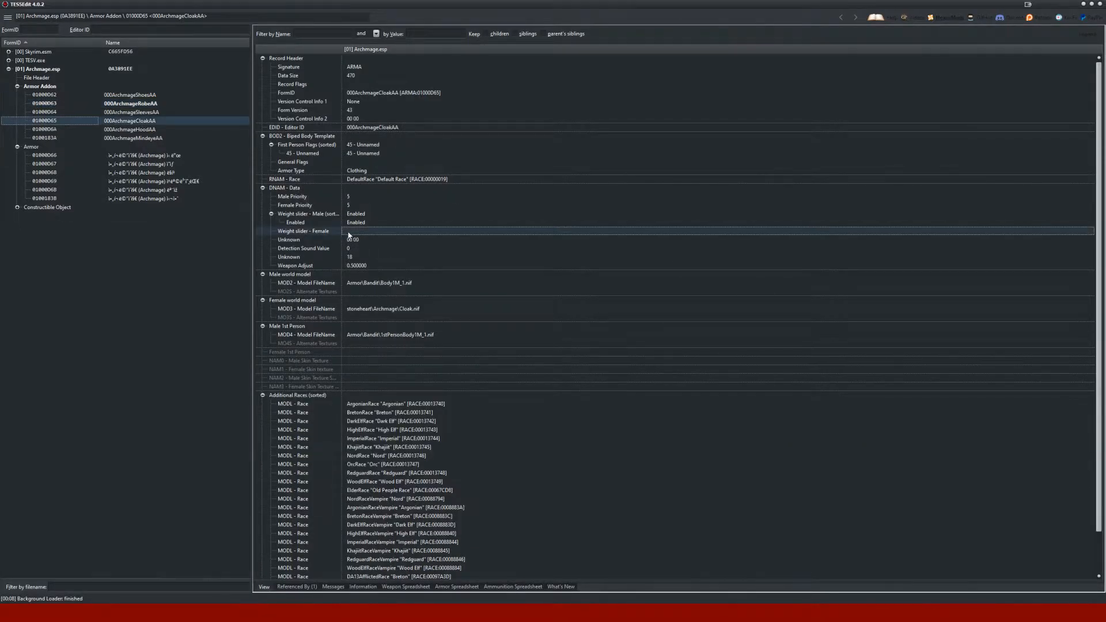
click(348, 233)
click(348, 233)
click(354, 246)
click(175, 288)
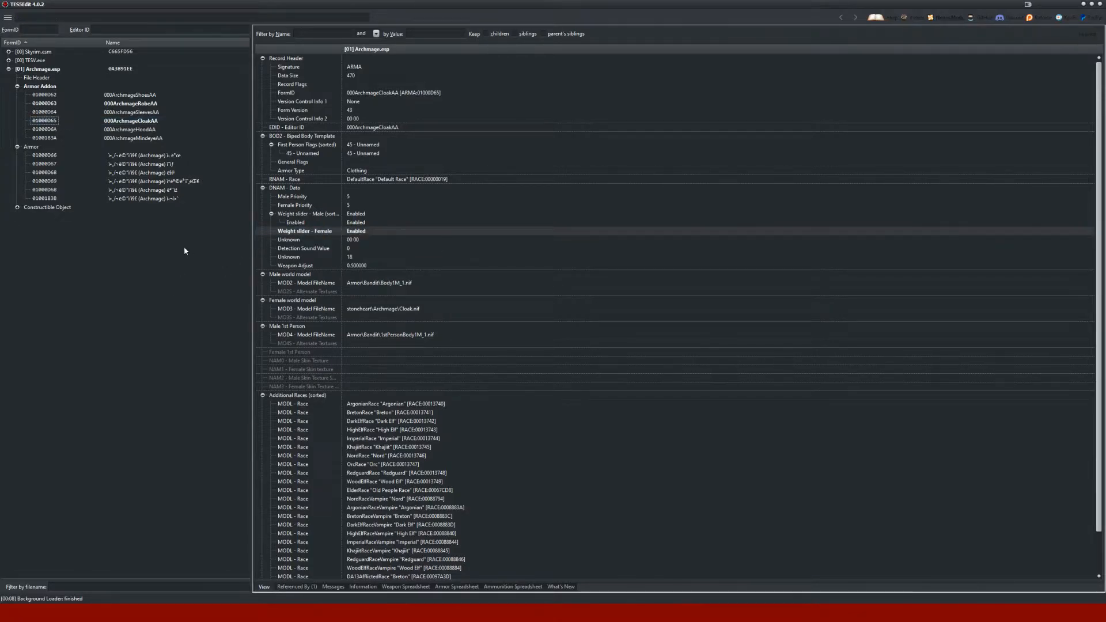
Set the cloak addon's female world model file to stoneheart\Archmage\Cloak_1.nif.
click(146, 105)
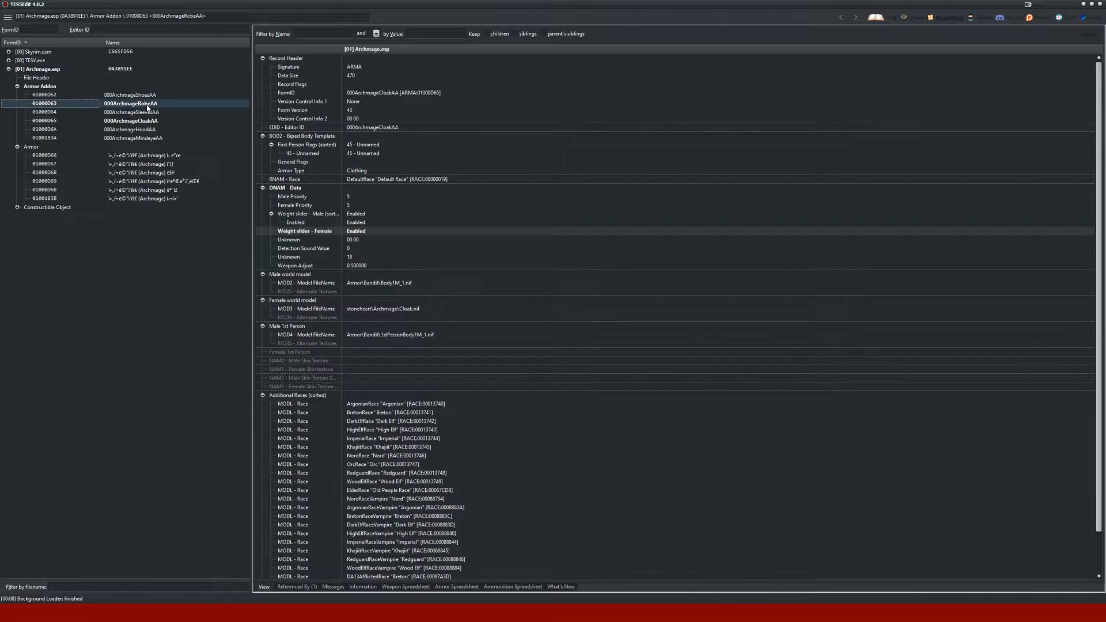
click(145, 121)
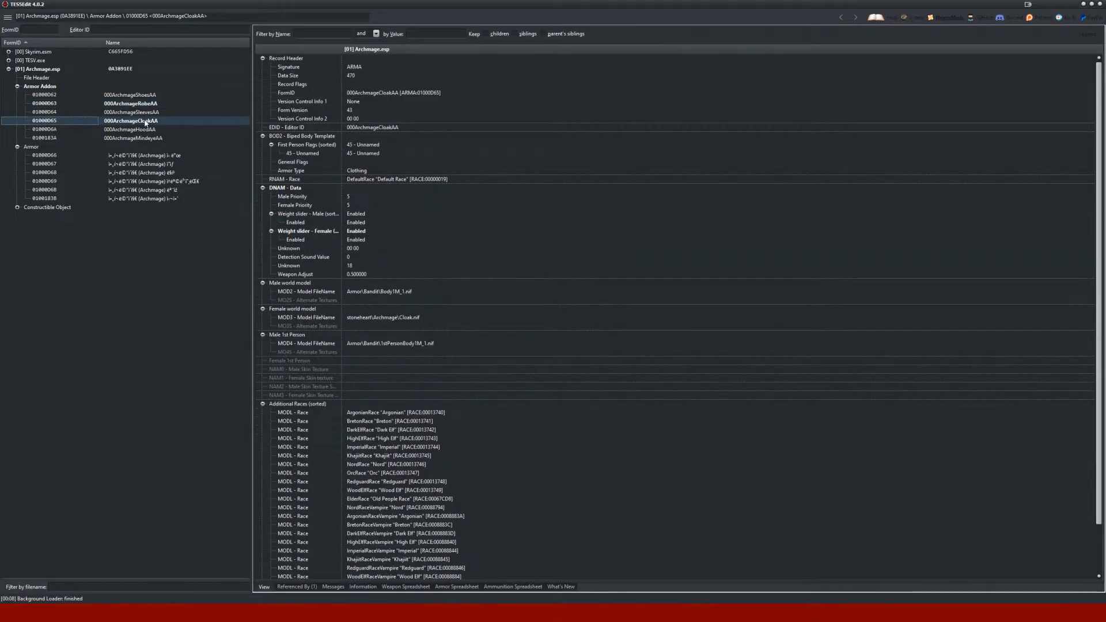
click(413, 320)
click(413, 320)
click(419, 319)
text(_1)
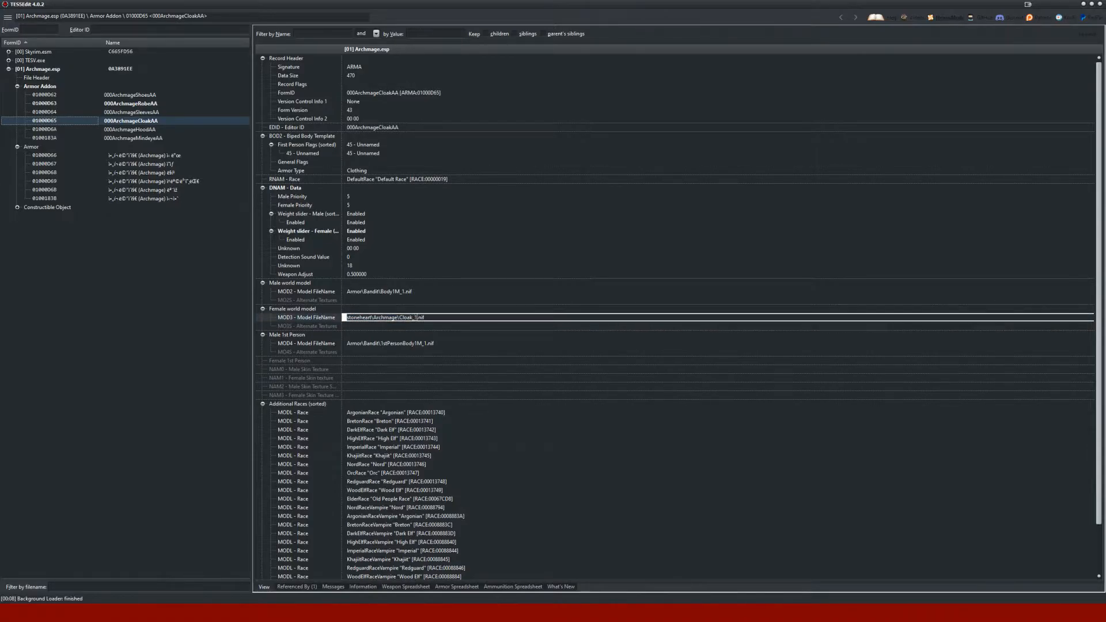
key(Return)
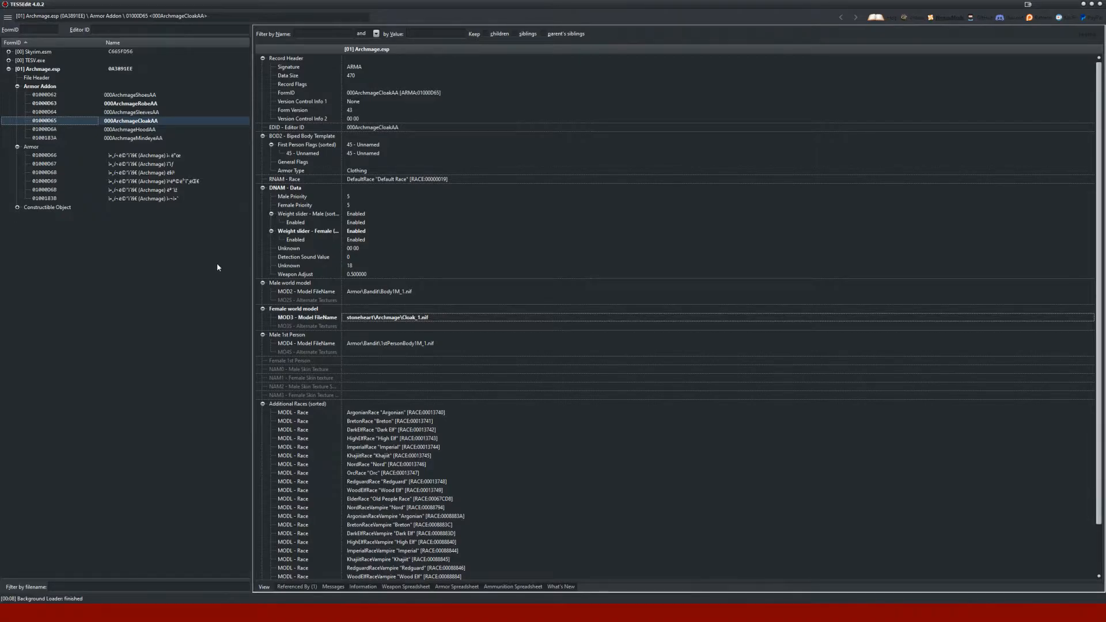
Rename the 000ArchmageShoes armor record as "Stoneheart Archmage Shoes" in its FULL - Name field.
click(147, 139)
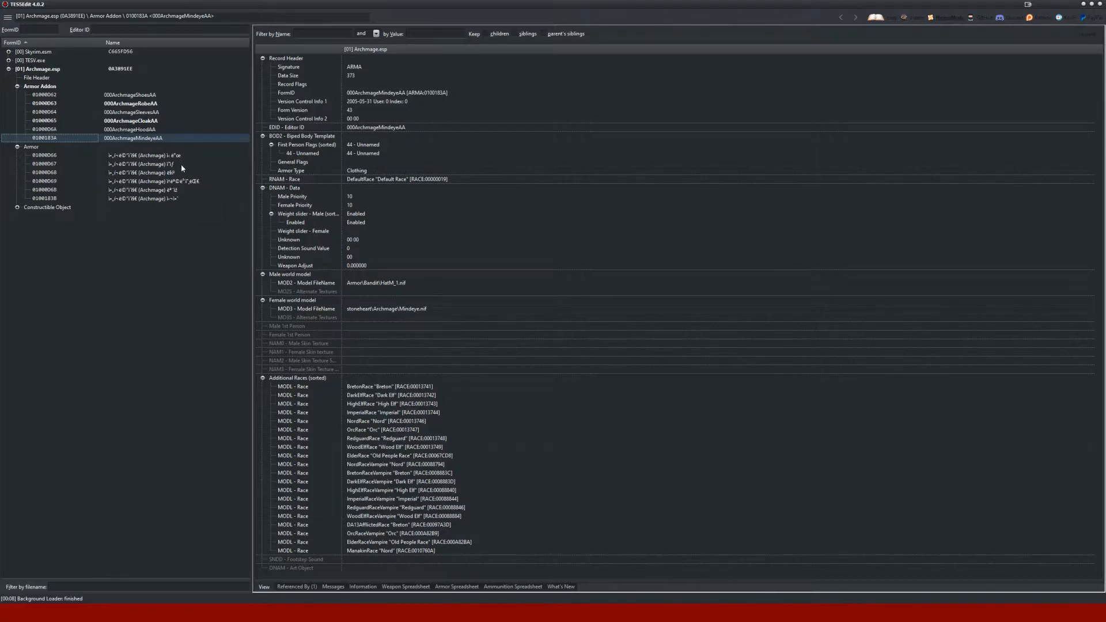
click(150, 155)
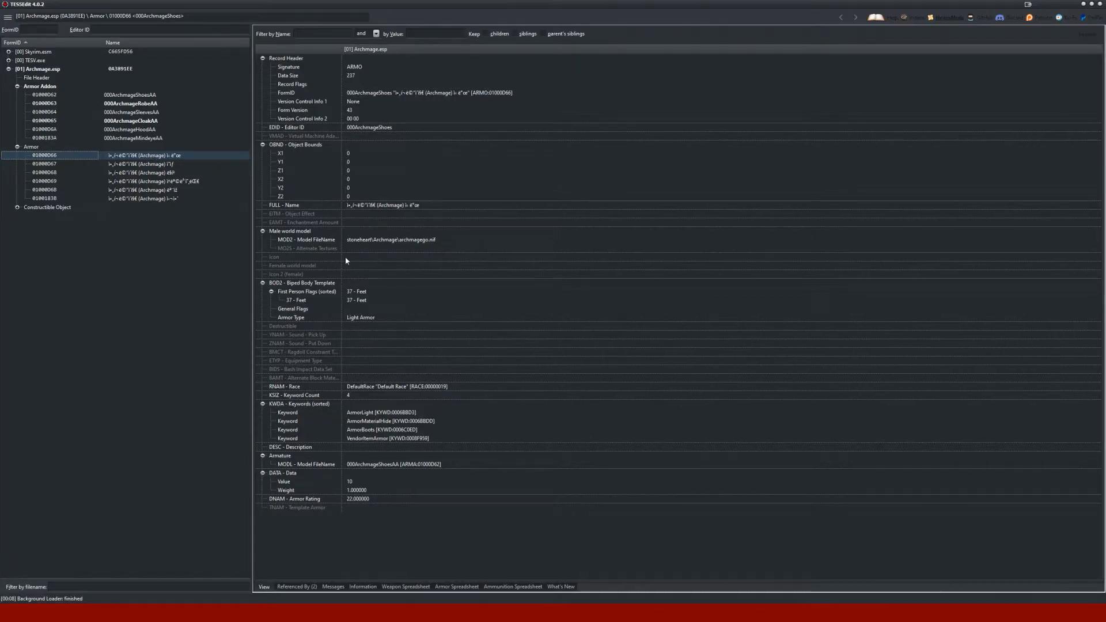
double_click(390, 206)
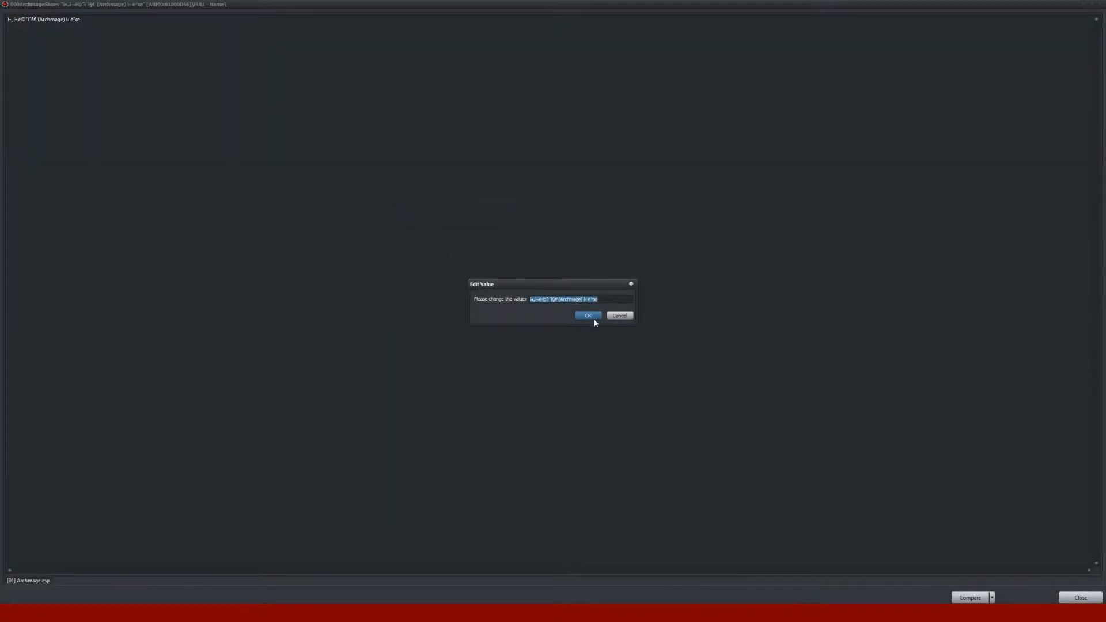
click(618, 316)
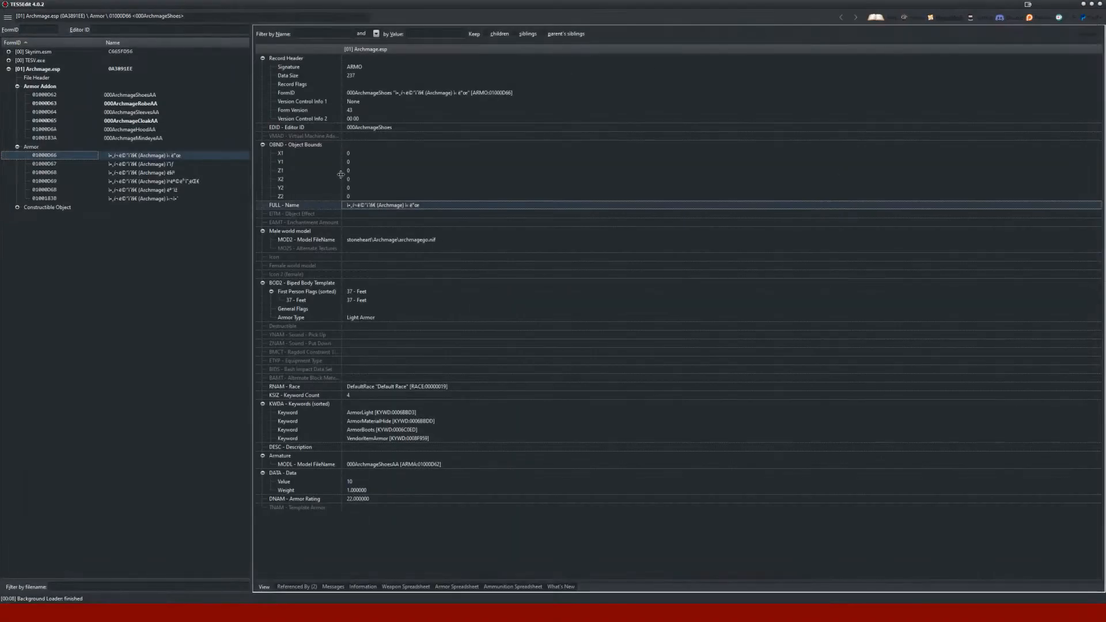
click(388, 208)
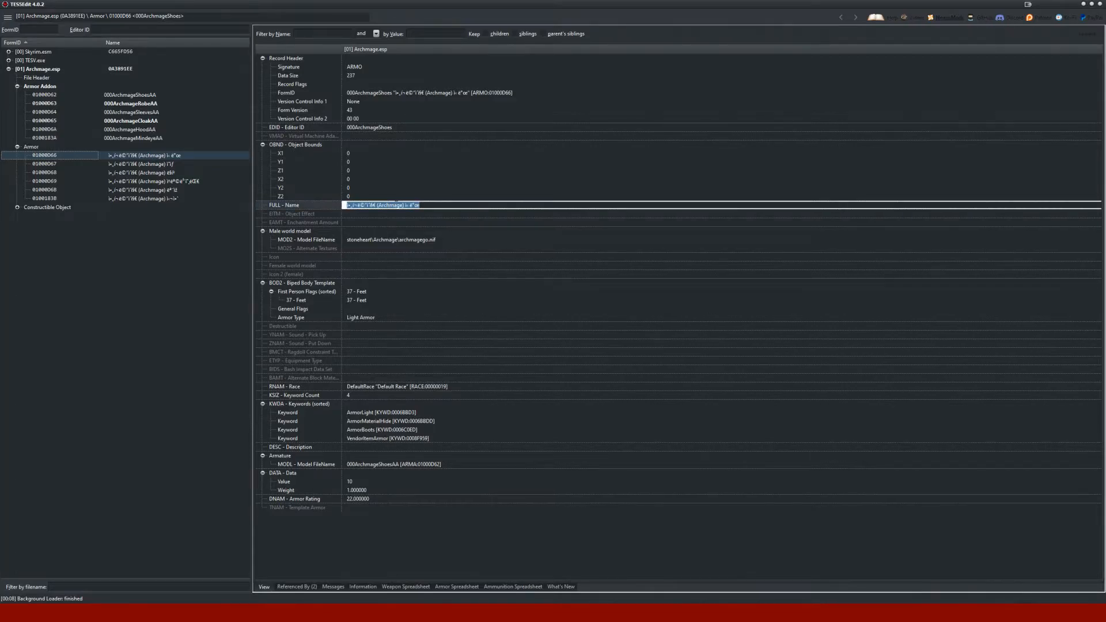
text(Stoneheart Archmage Shoes)
Copy the shoes record's name text and reuse it to rename the 000ArchmageOutfit armor record as "Stoneheart Archmage Body".
drag(414, 206, 332, 210)
key(ctrl+c)
click(139, 166)
click(413, 205)
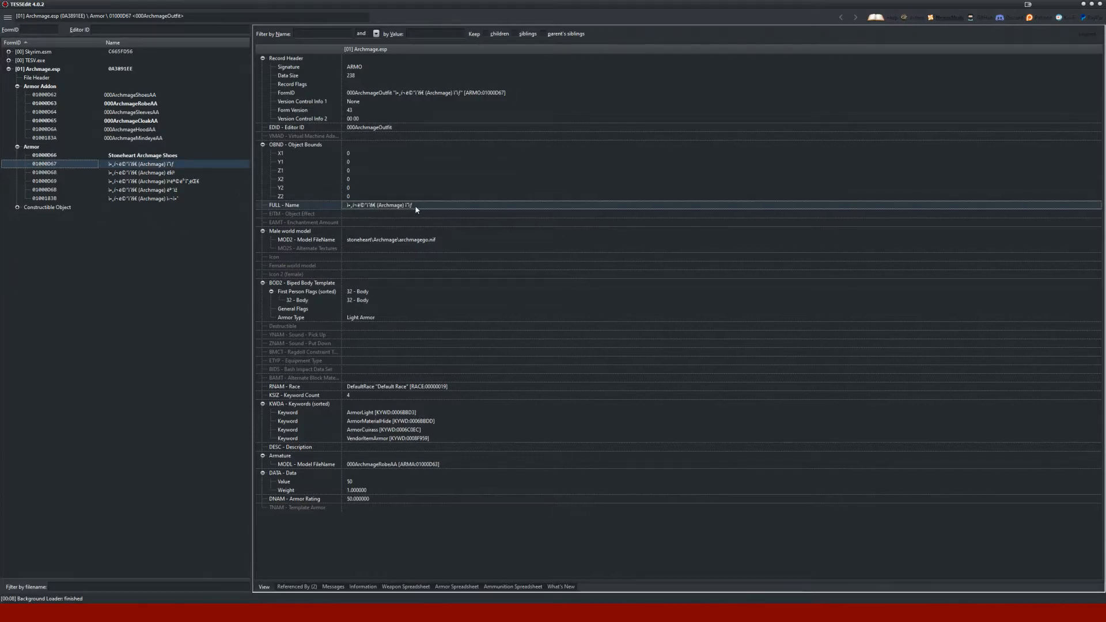
click(414, 206)
key(ctrl+v)
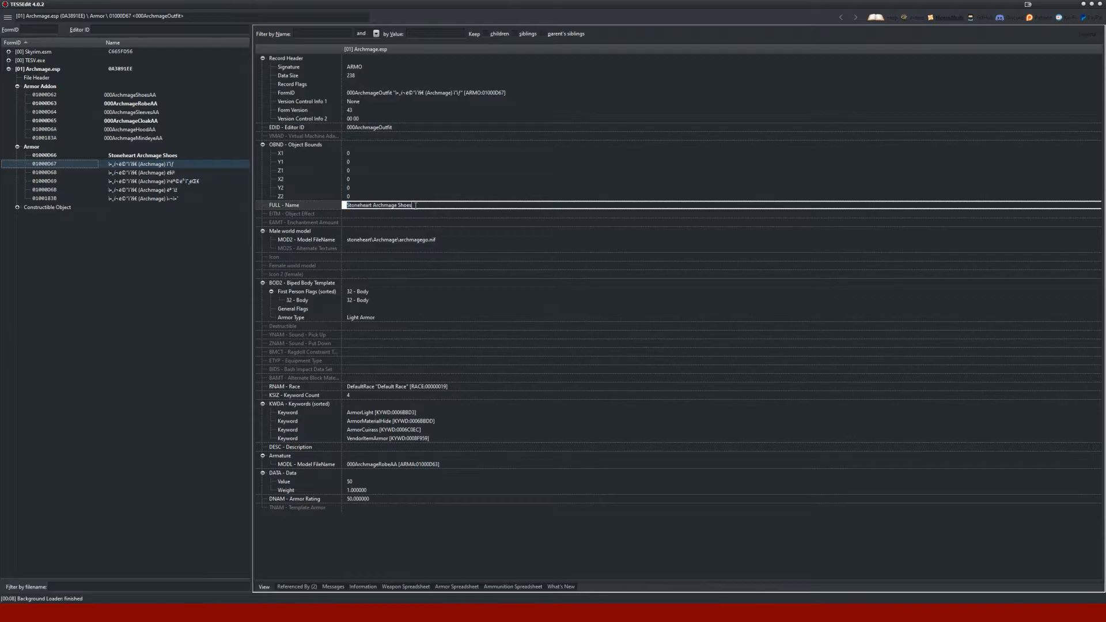
key(BackSpace)
key(BackSpace)
key(BackSpace)
text(Body)
Rename the 000ArchmageCloak armor record as "Stoneheart Archmage Cloak" in its FULL - Name field.
click(175, 175)
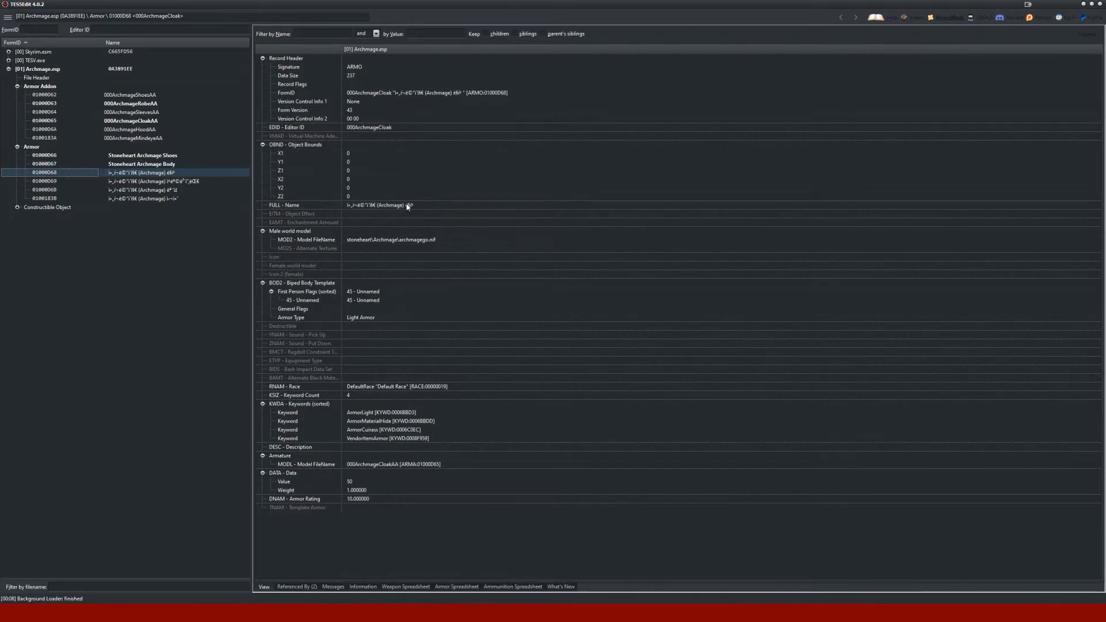
click(408, 206)
click(410, 206)
key(ctrl+v)
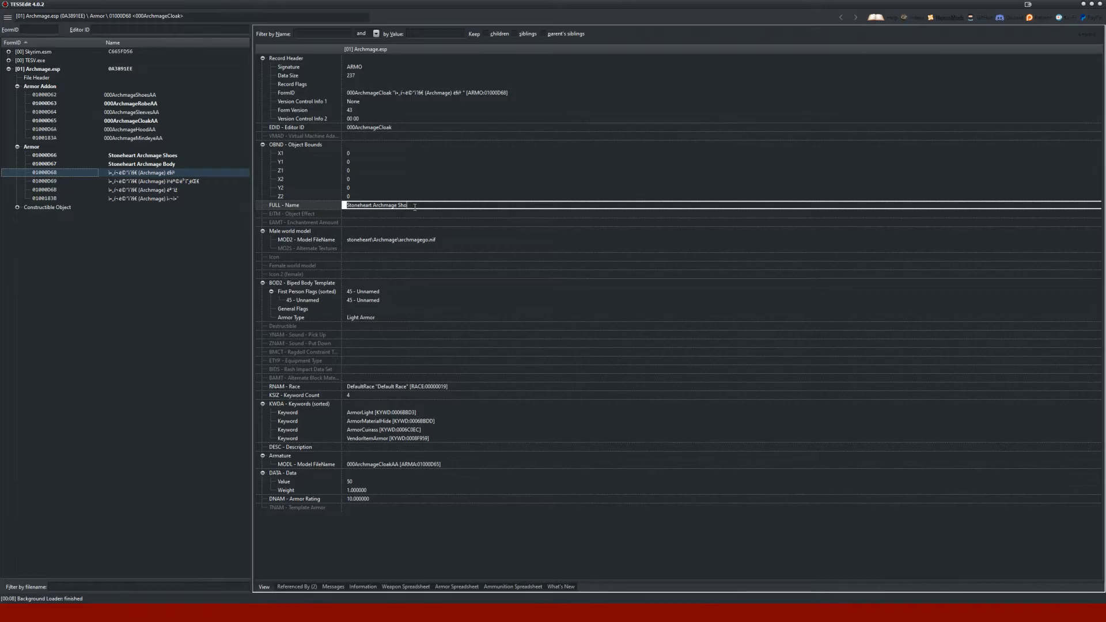
text(Cloak)
Rename the 000ArchmageSleeves armor record as "Stoneheart Archmage Hands" in its FULL - Name field.
click(182, 182)
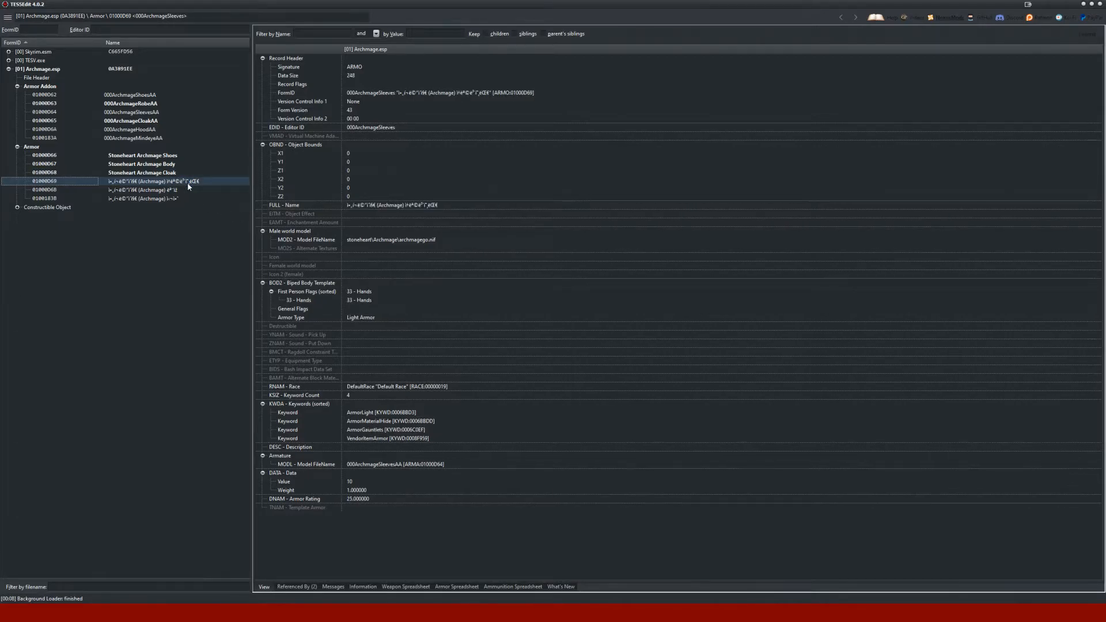
click(444, 207)
click(432, 207)
key(ctrl+v)
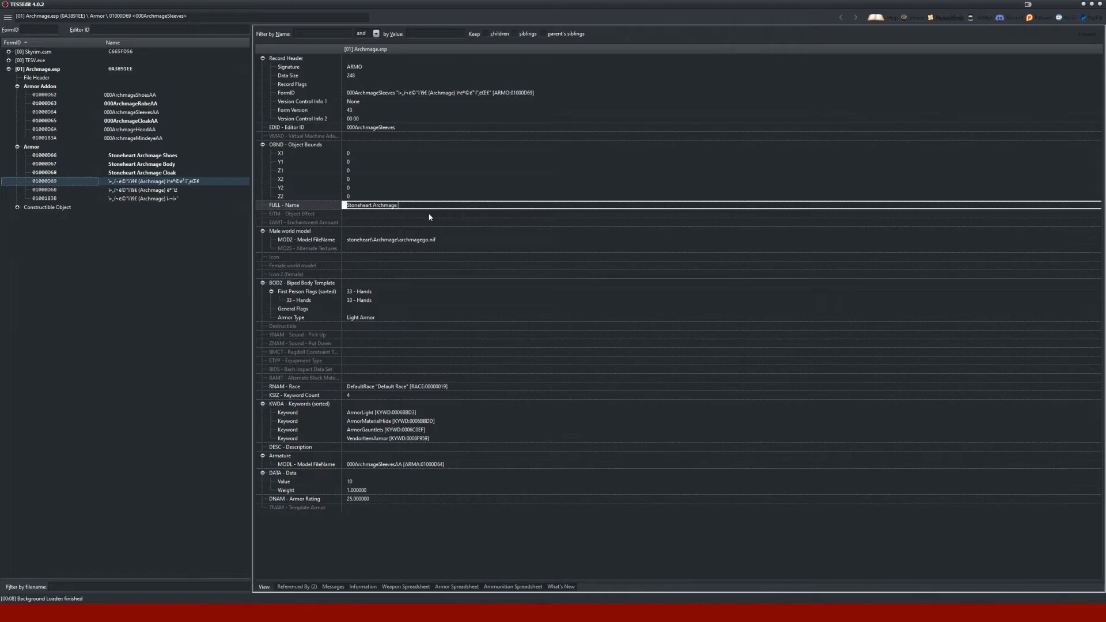
text(Hands)
Rename the 000ArchmageHood armor record as "Stoneheart Archmage Hood" in its FULL - Name field.
click(186, 192)
click(395, 209)
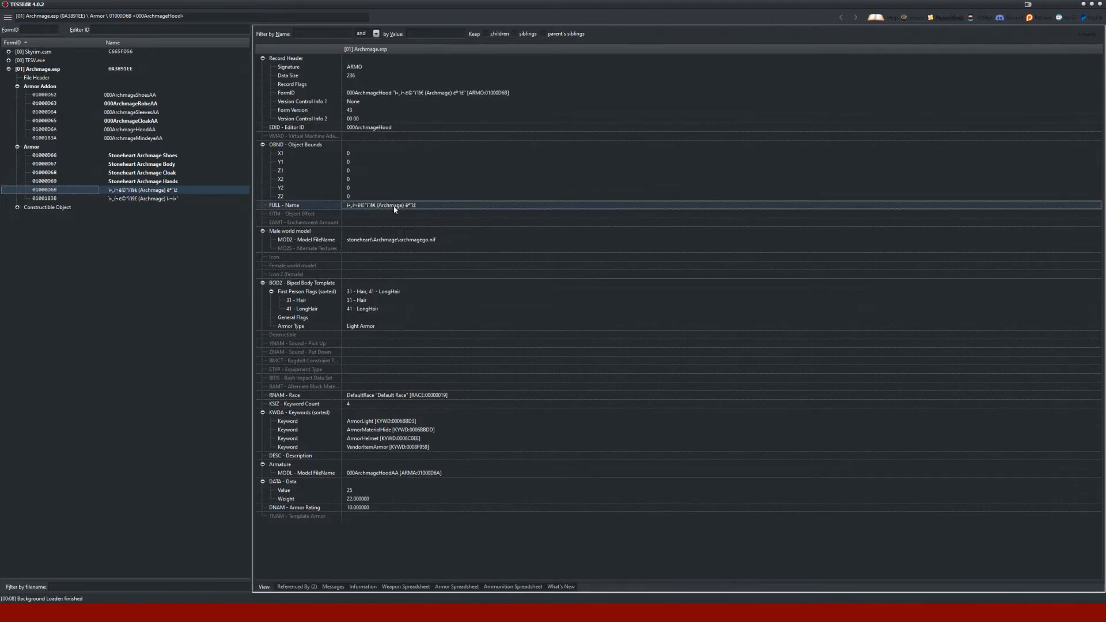
click(396, 209)
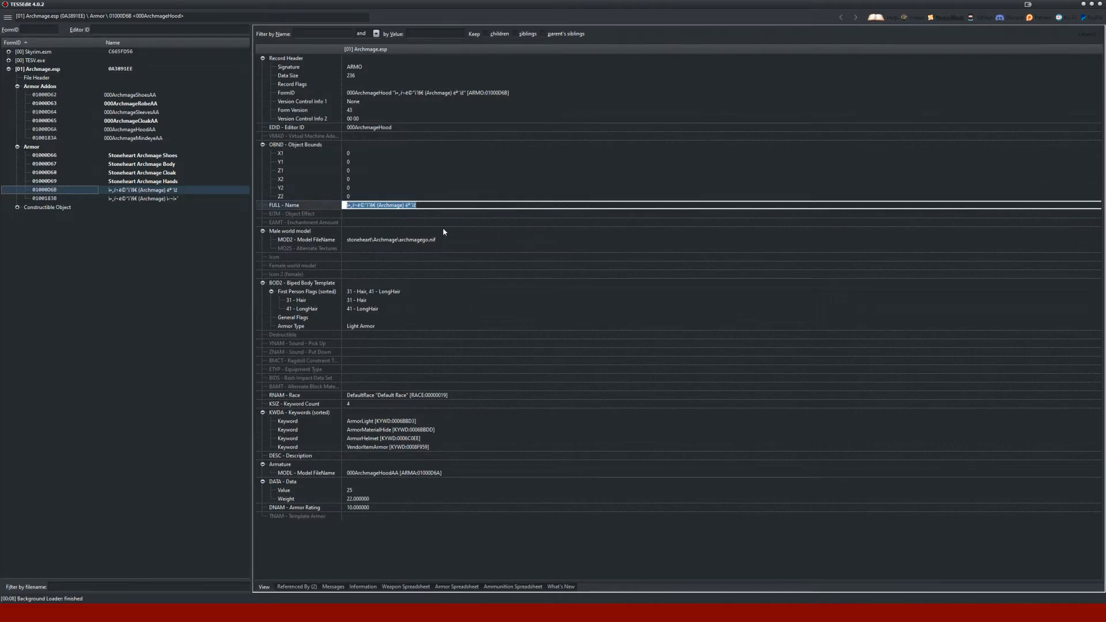
key(ctrl+v)
text(Hood)
Rename the 000ArchmageMindeye armor record as "Stoneheart Archmage Eye" in its FULL - Name field.
click(178, 198)
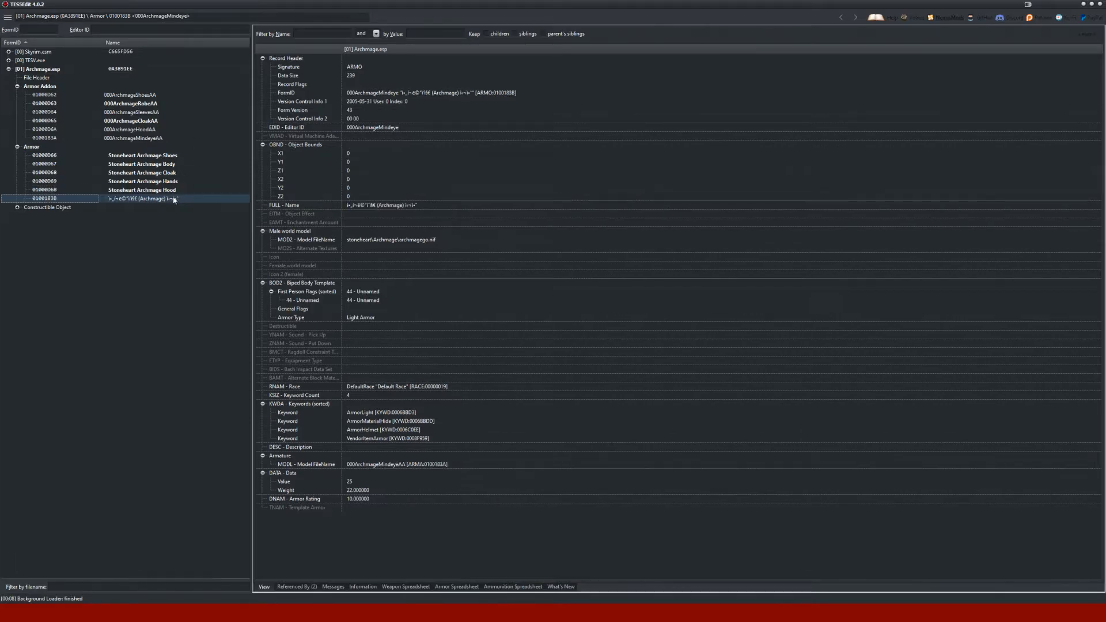
right_click(174, 199)
click(150, 200)
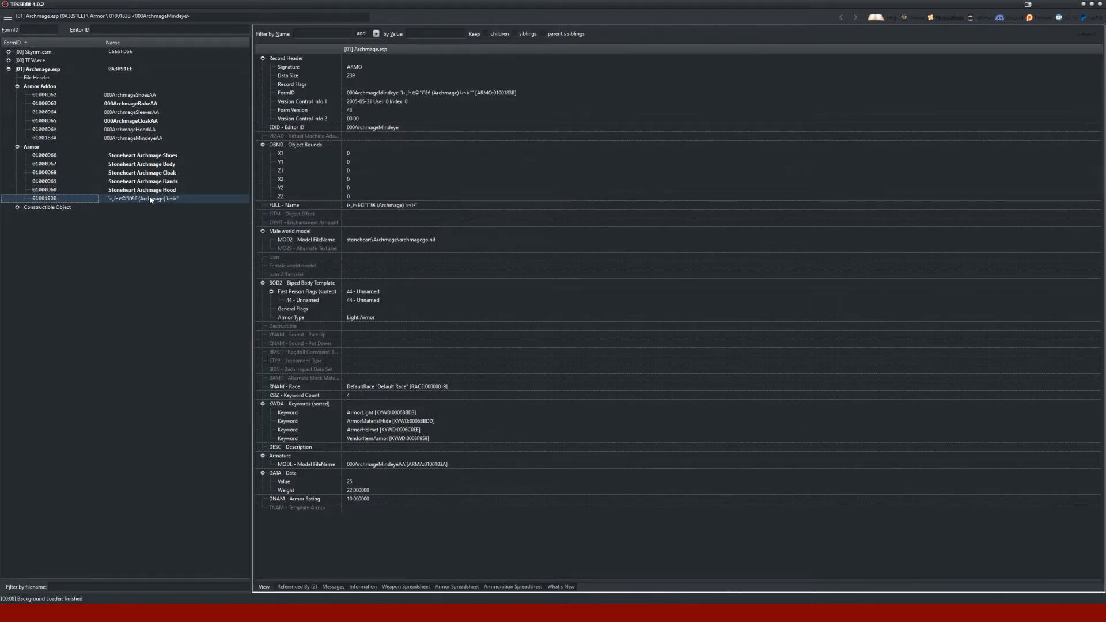
click(402, 205)
click(405, 207)
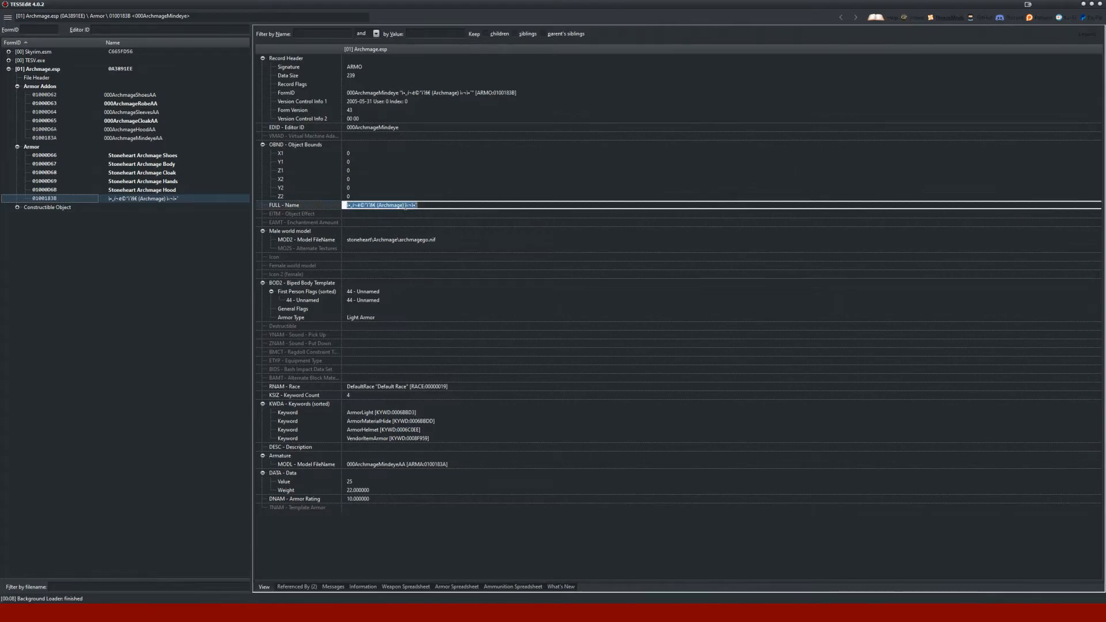
key(ctrl+v)
key(BackSpace)
key(BackSpace)
text(Eye)
key(Return)
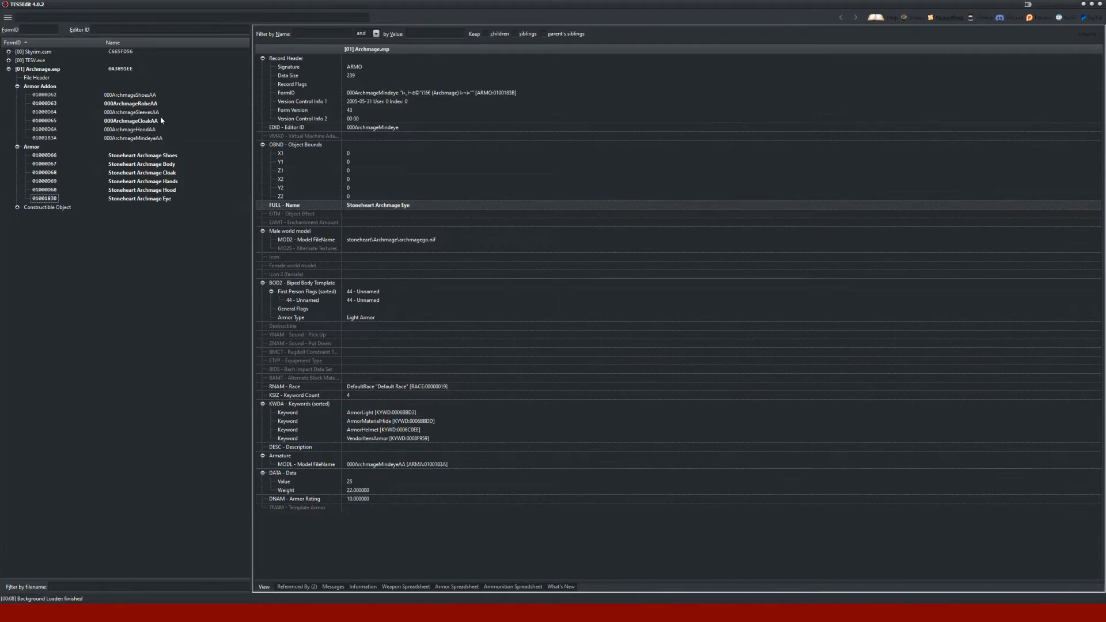
Recheck the robe and cloak armor addon records, and close the editor, saving Archmage.esp with plugin backup enabled.
click(133, 105)
click(135, 122)
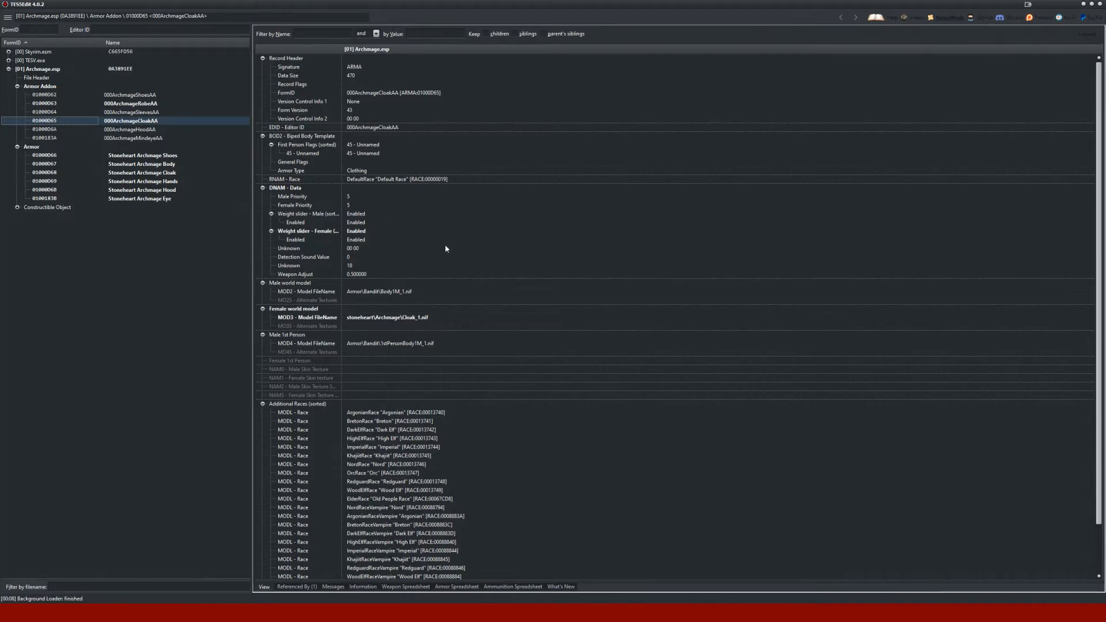
click(156, 105)
click(153, 120)
click(151, 106)
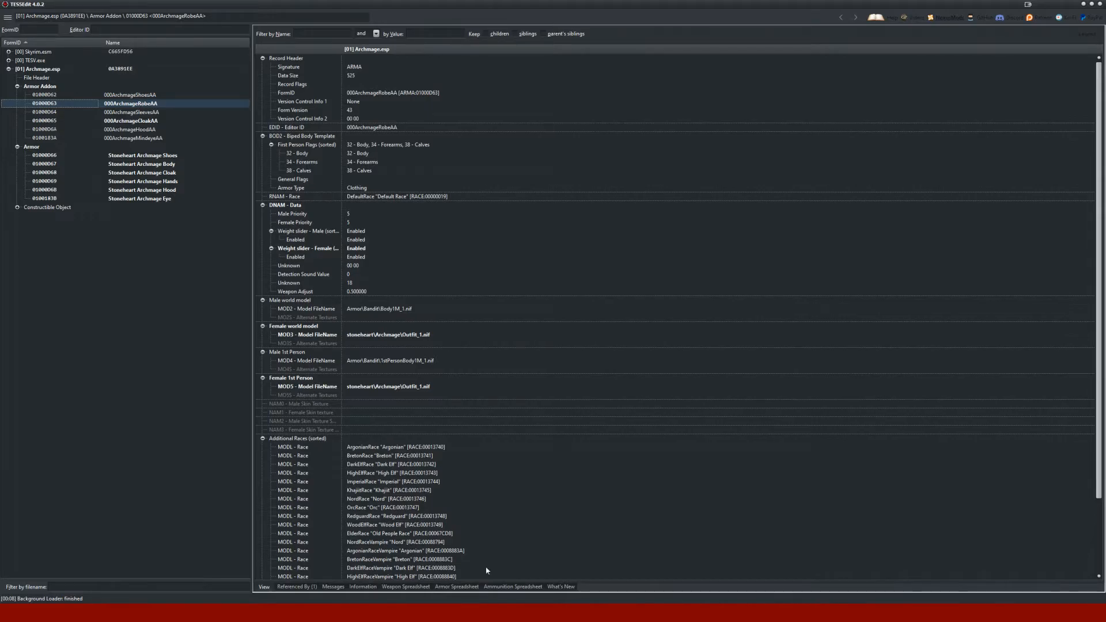
click(1099, 4)
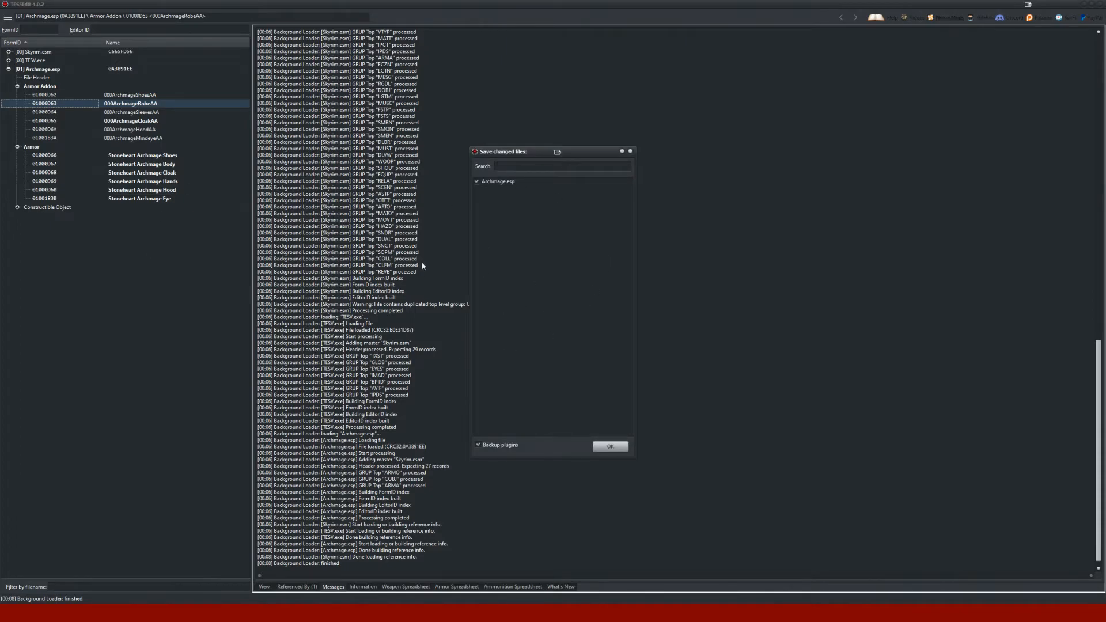
click(599, 447)
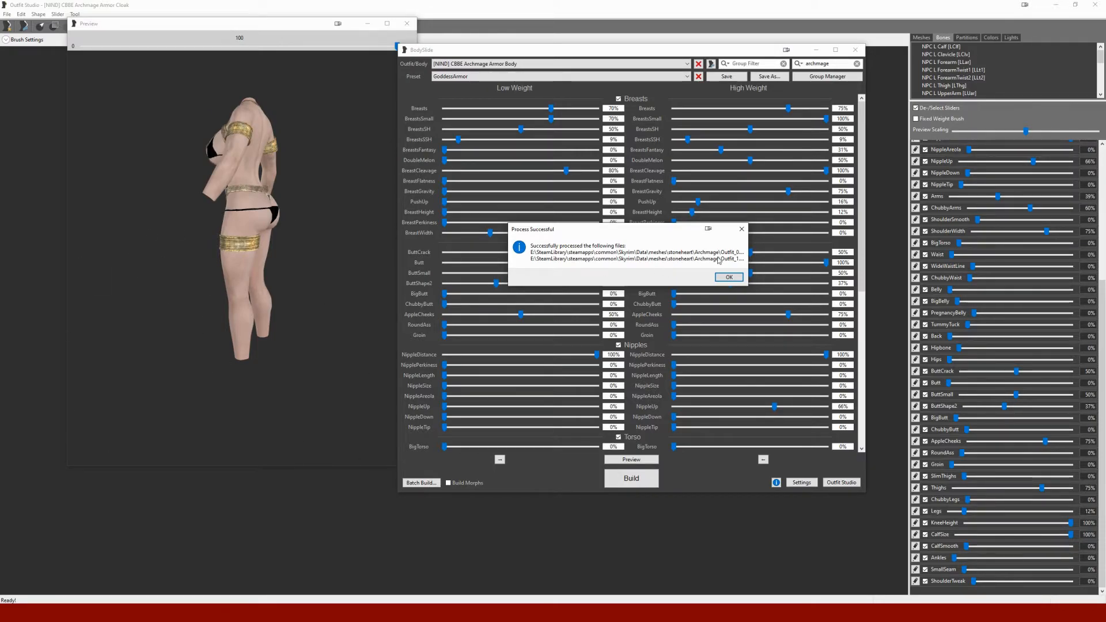
In BodySlide, dismiss the finished build's message and open the Outfit/Body selection.
click(729, 278)
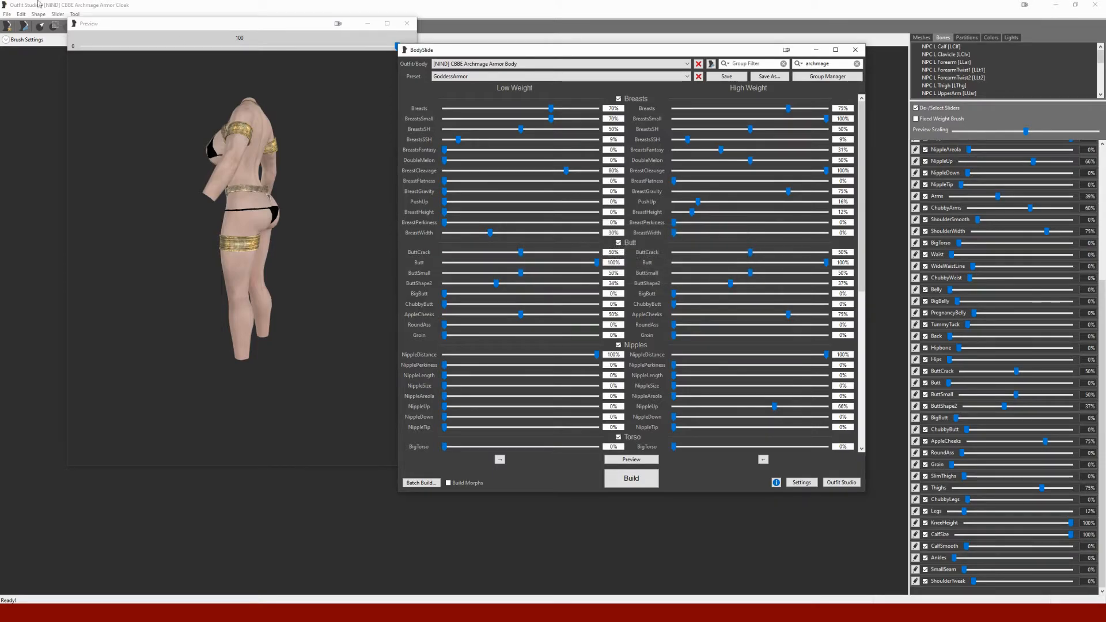
click(484, 63)
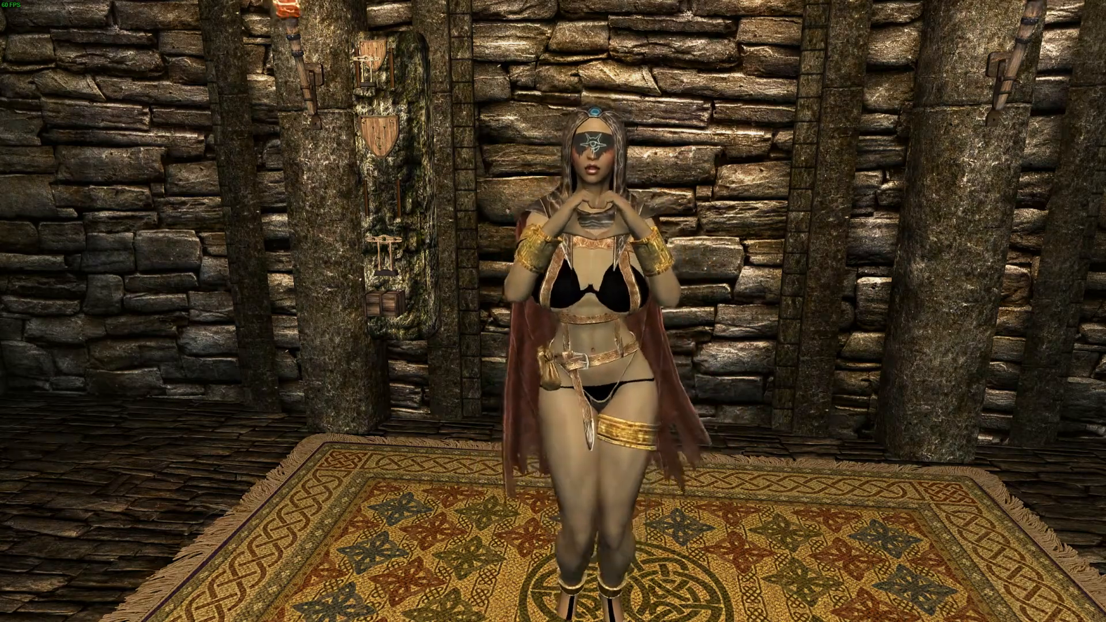
key(d)
key(w)
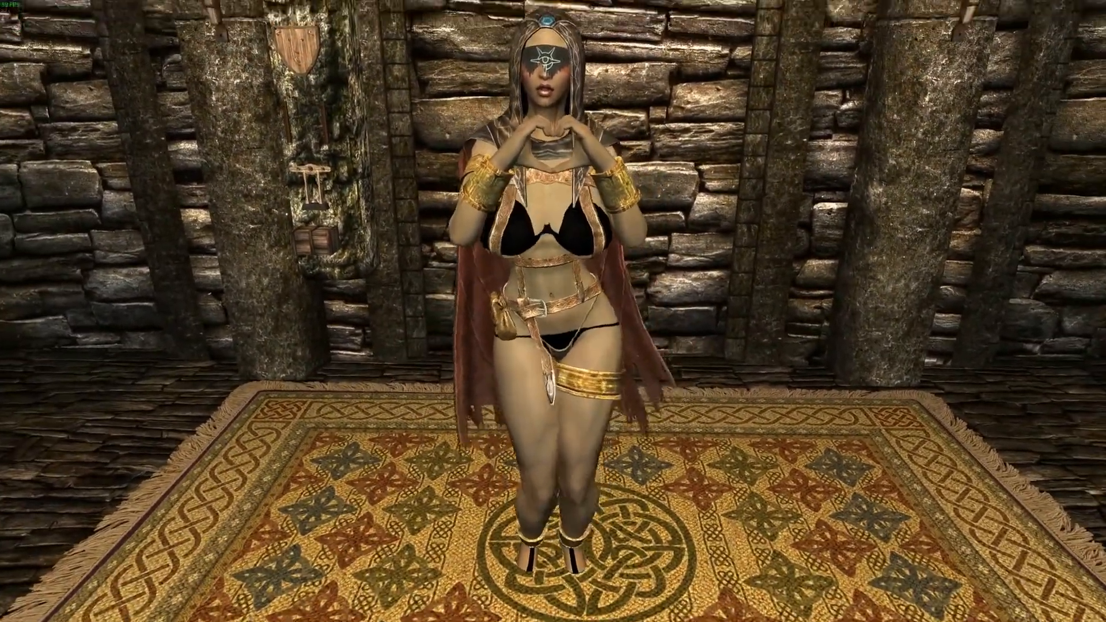
key(w)
key(s)
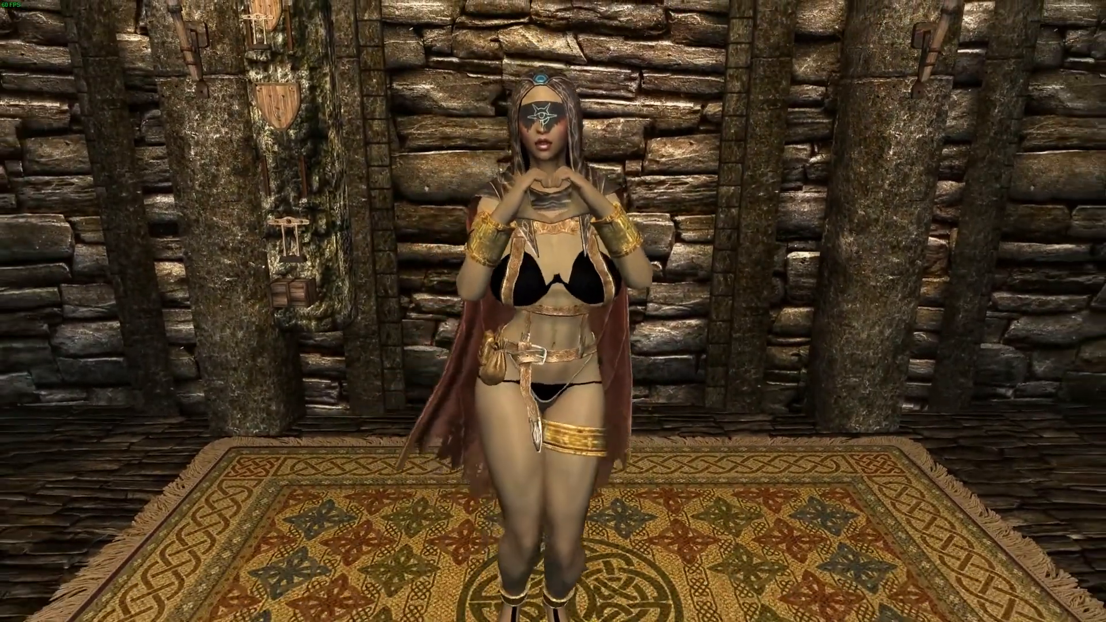